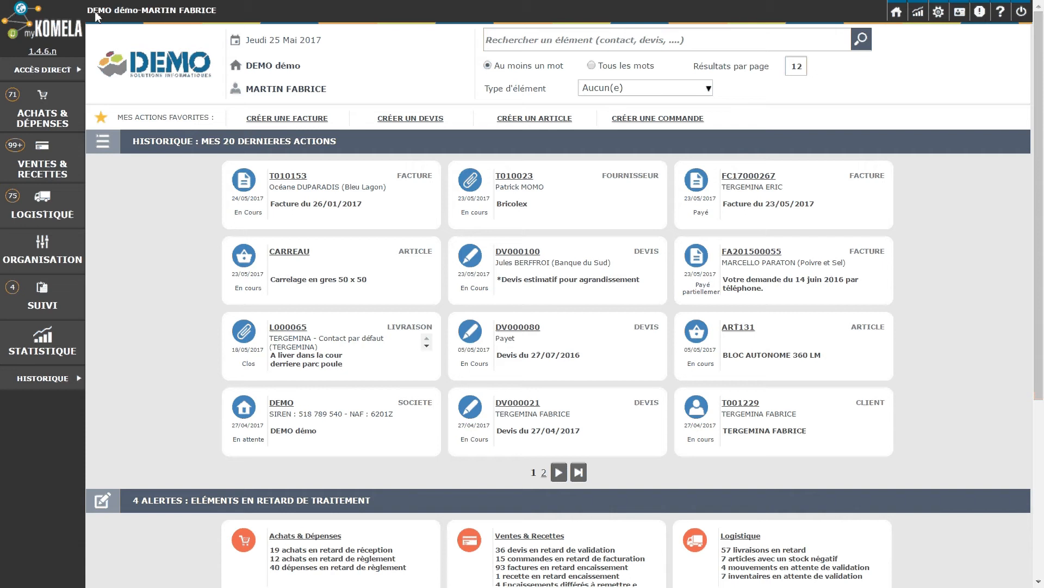
- Start a new customer invoice from the customer invoice list
mouse_move(51, 158)
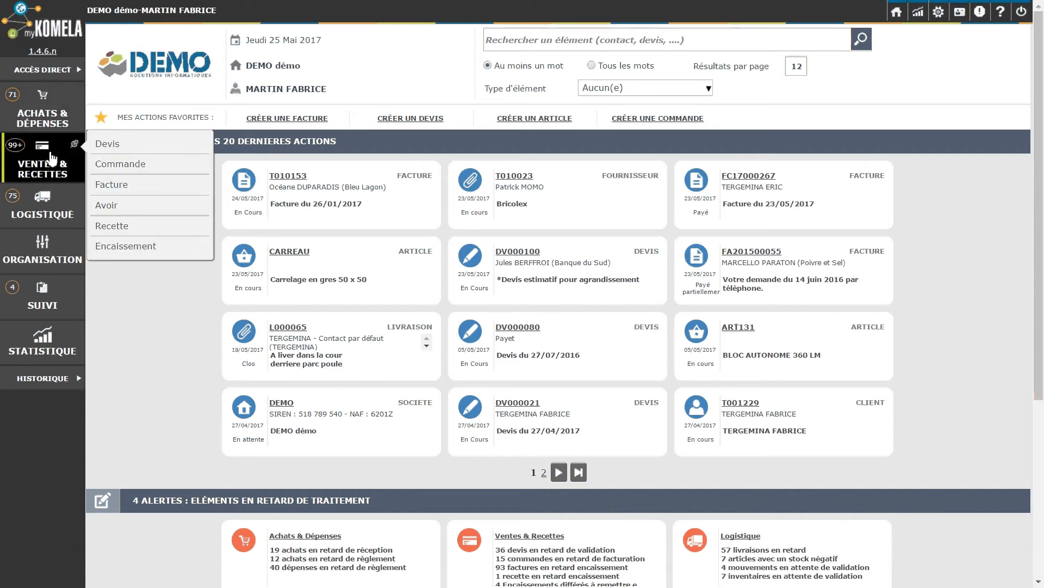
click(123, 190)
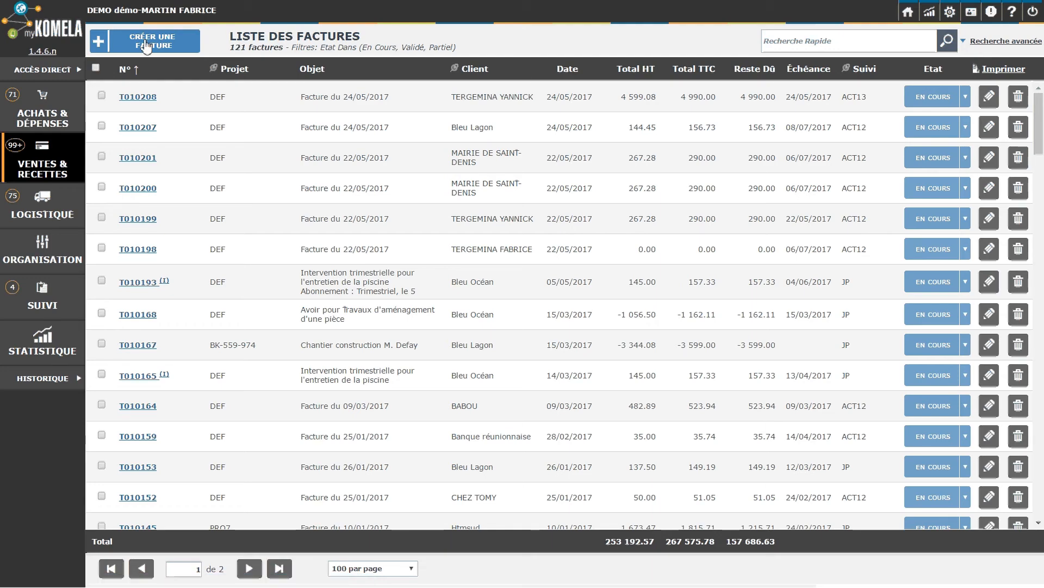
click(146, 47)
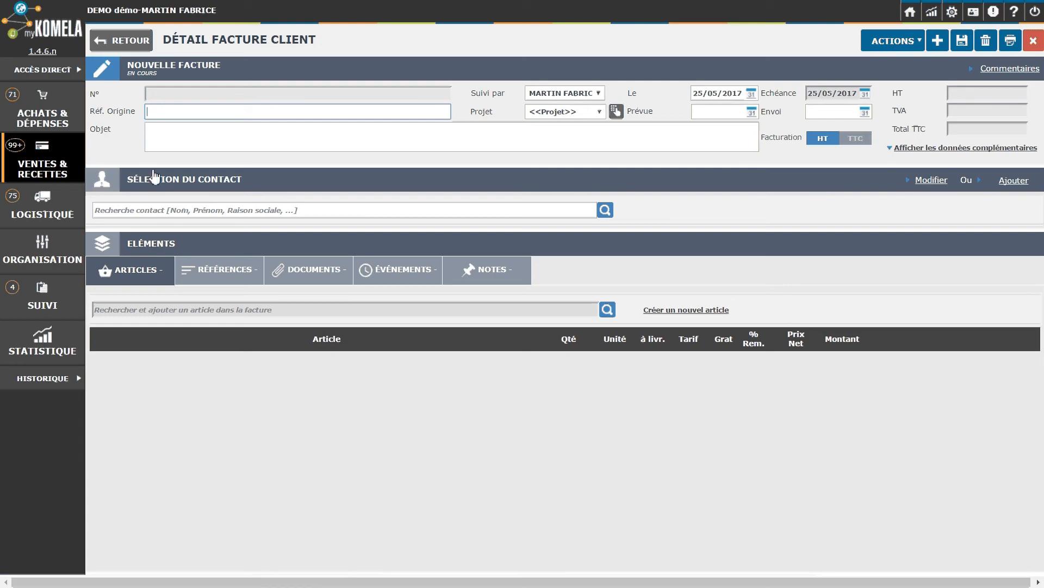
click(113, 211)
text(TER)
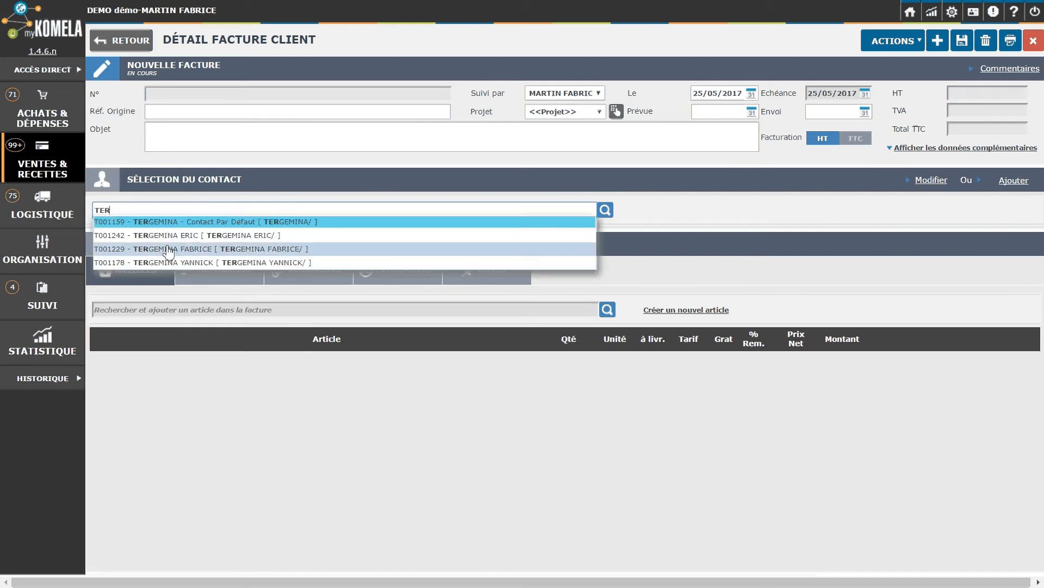
click(168, 262)
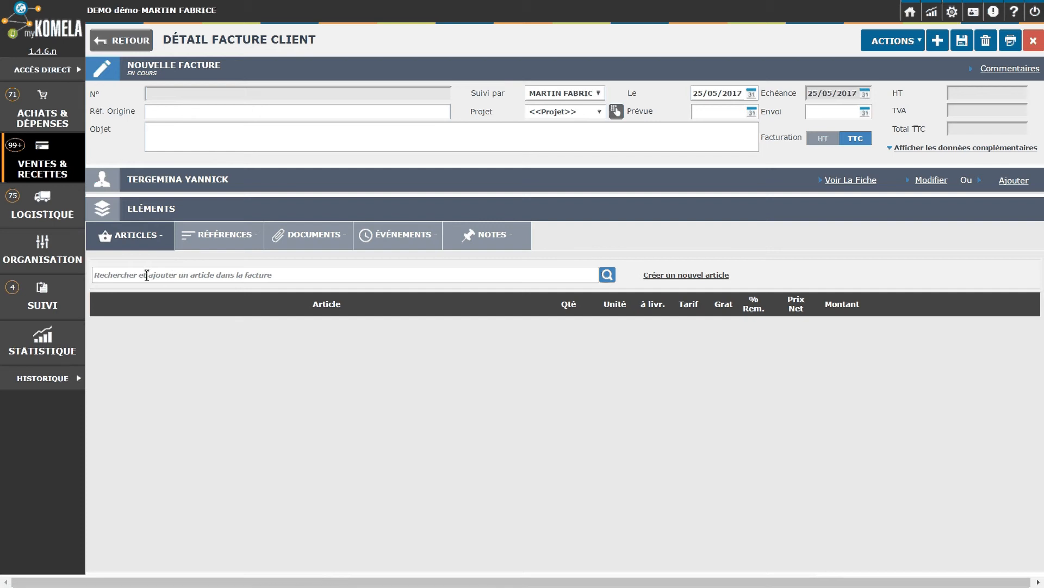
click(147, 275)
text(CARRE)
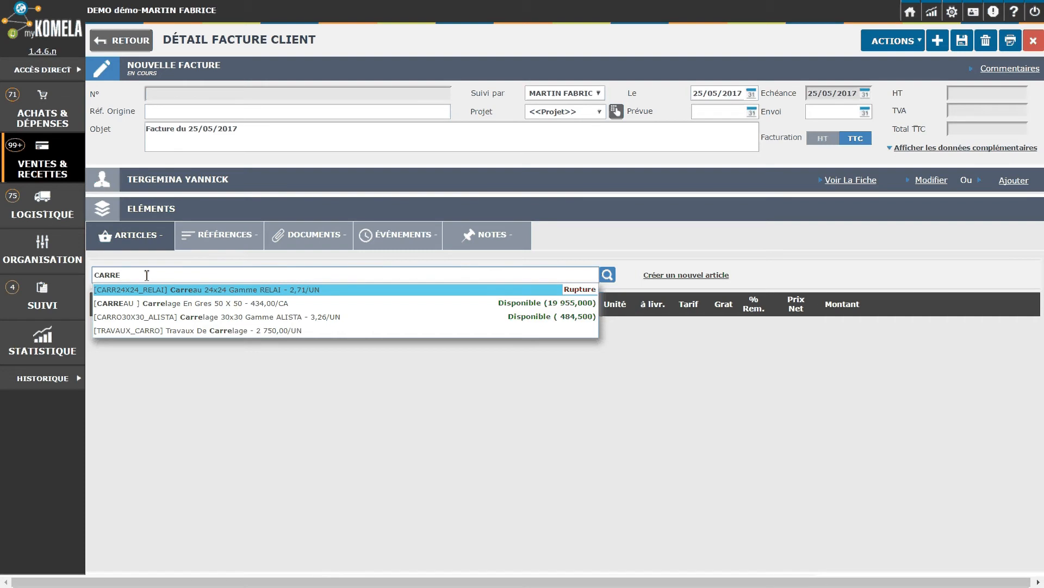
- Add 120 of the 50 x 50 stoneware CARREAU tile and validate the invoice as FC17000269
click(152, 311)
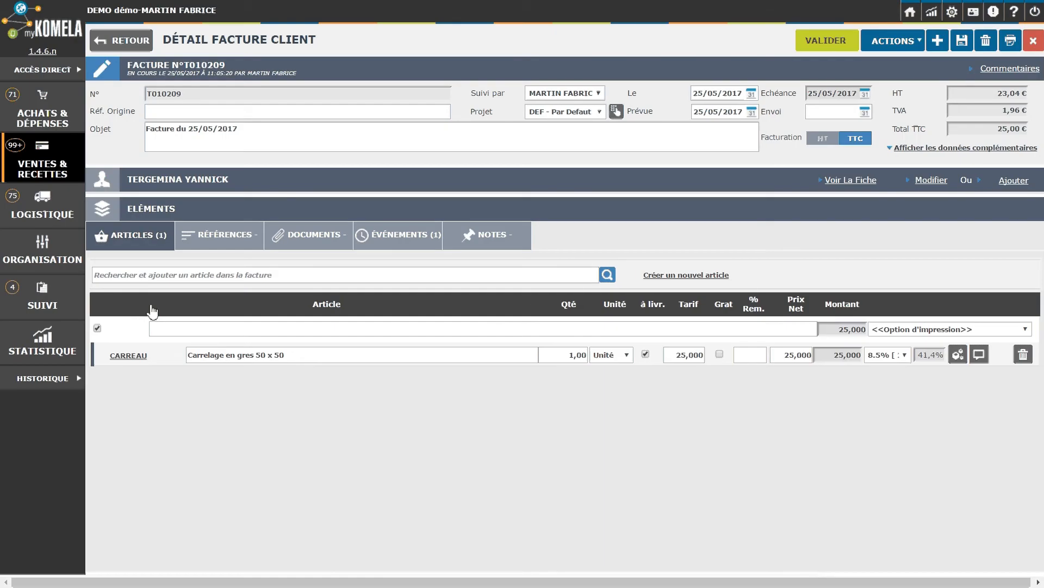
click(565, 358)
text(120)
key(Tab)
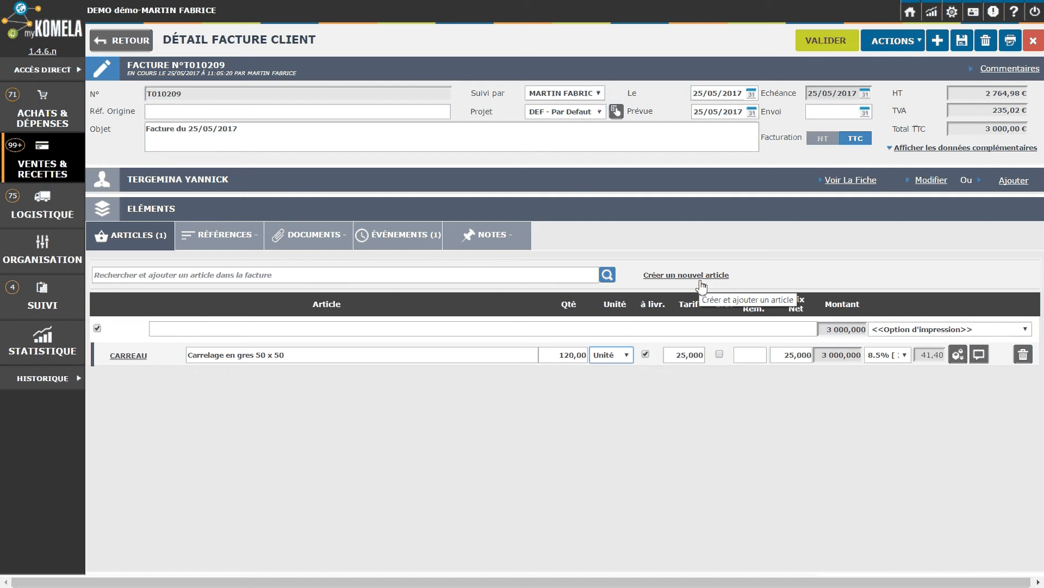
click(836, 47)
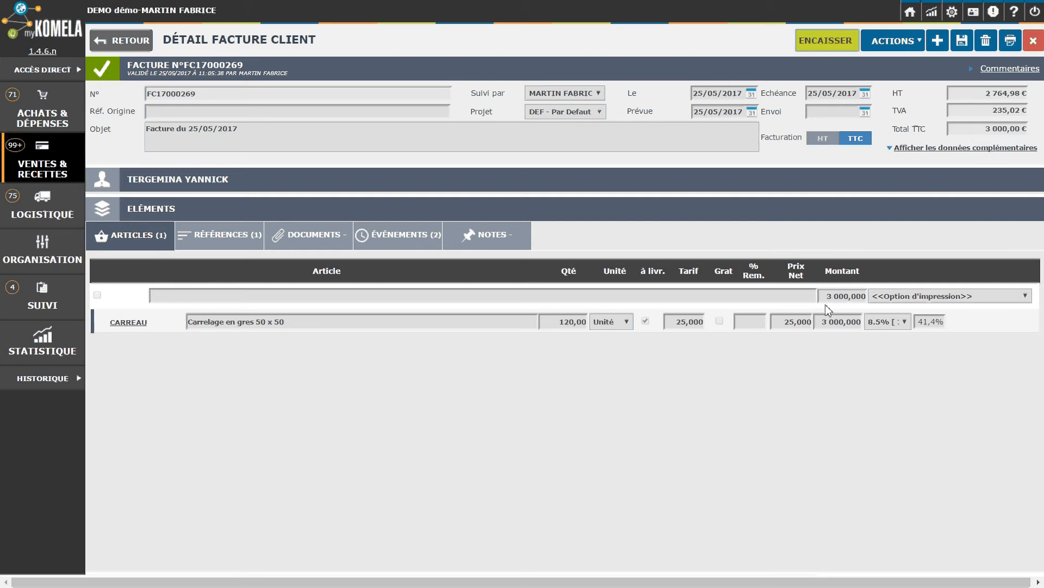
- Cancel invoice FC17000269 with a credit note reversing 120 tiles for -3 000,00 €
click(889, 46)
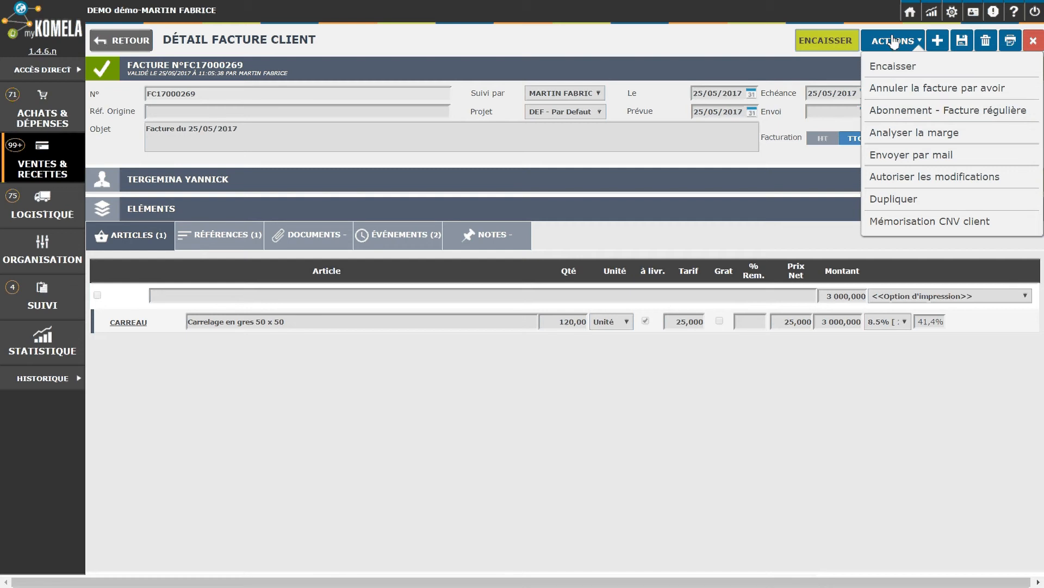
click(892, 89)
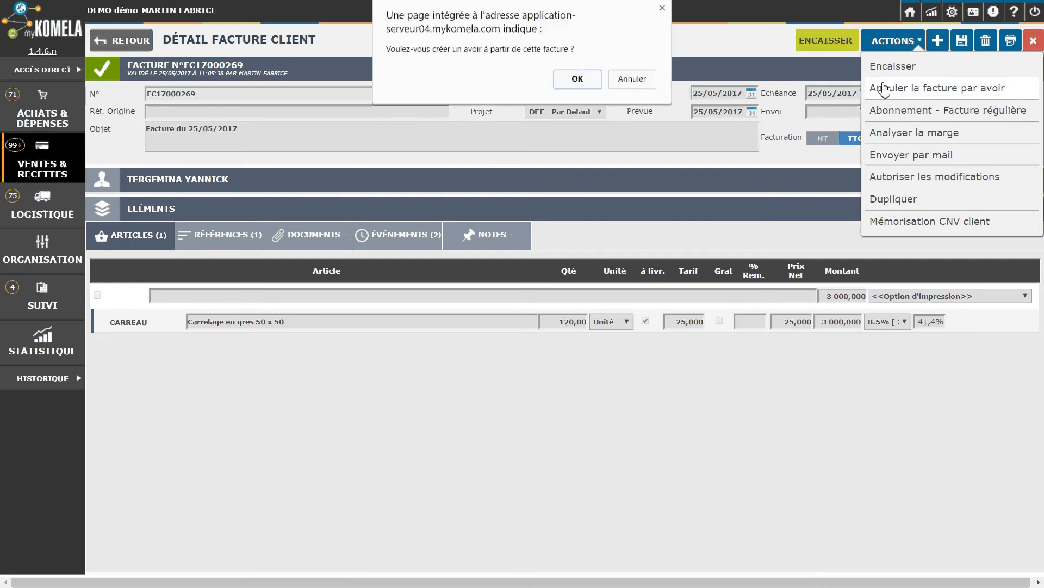
click(577, 80)
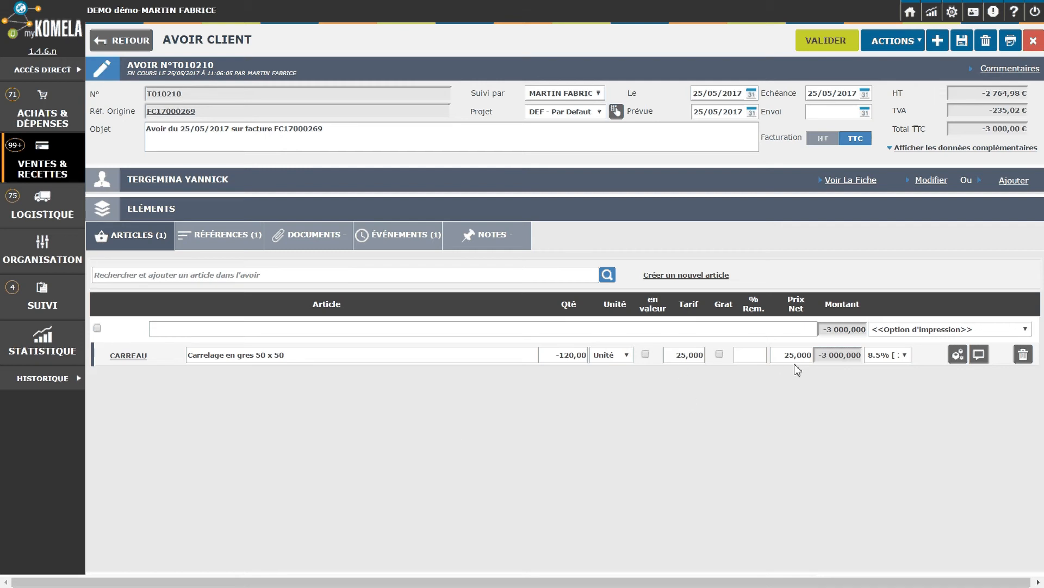
- Change the credit note quantity to -40 tiles, validate it as FC17000270, and return to the list
click(567, 356)
key(BackSpace)
text(-40)
key(Tab)
click(822, 51)
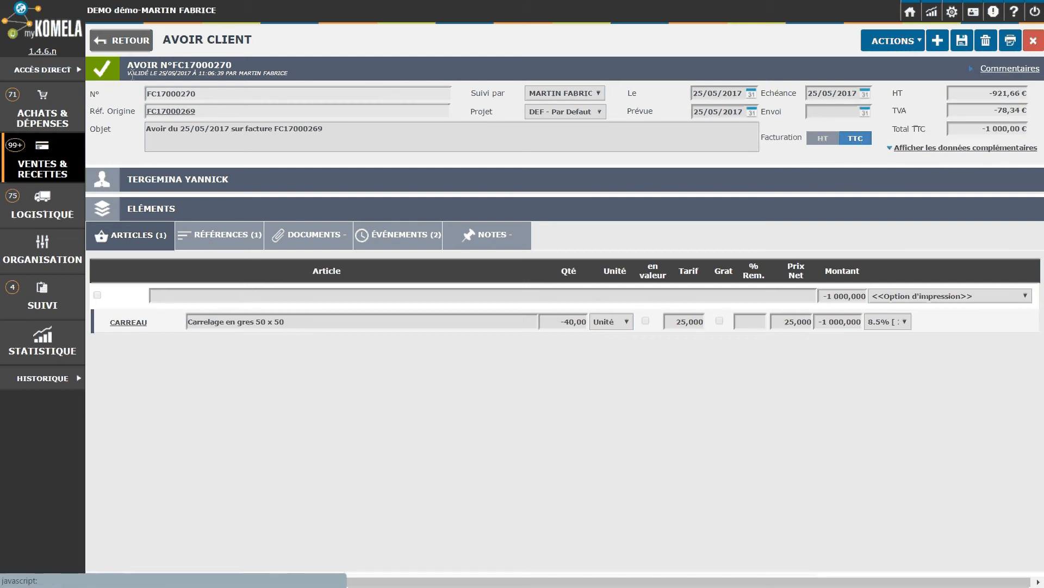
click(118, 47)
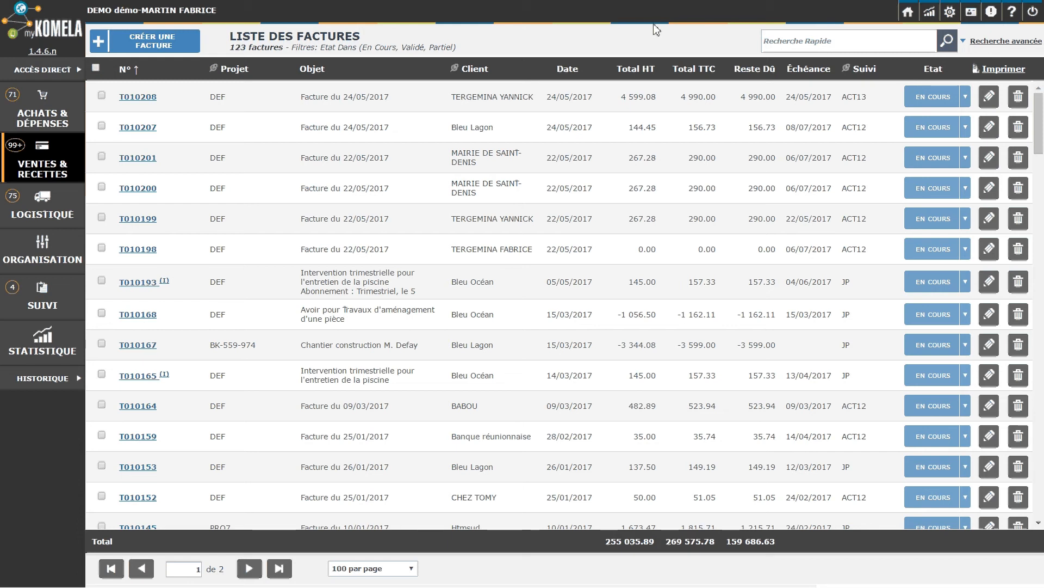
- Filter the invoice list with 'terge' and open invoice FC17000269
click(777, 38)
text(terge)
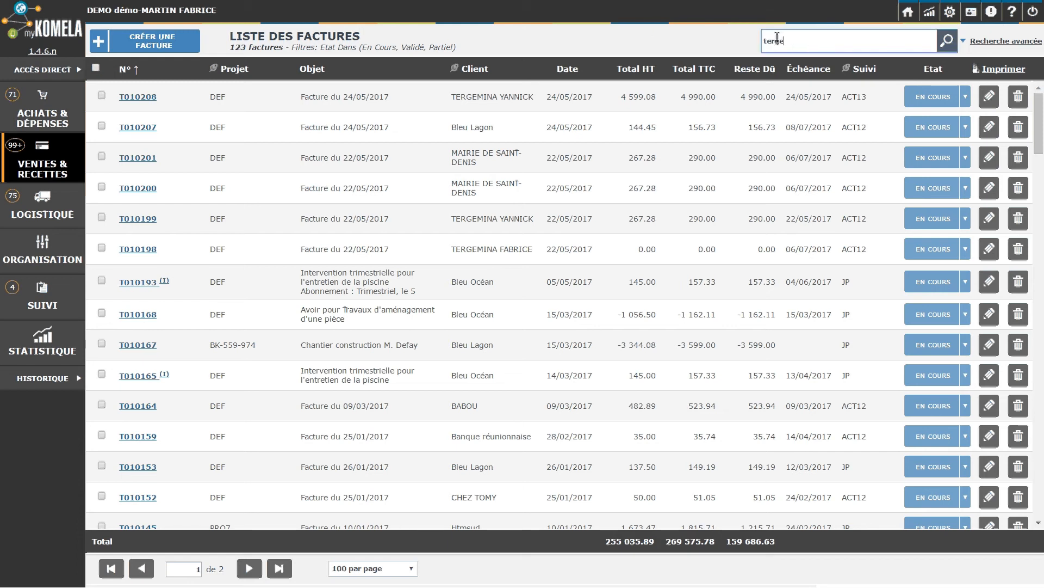
key(Return)
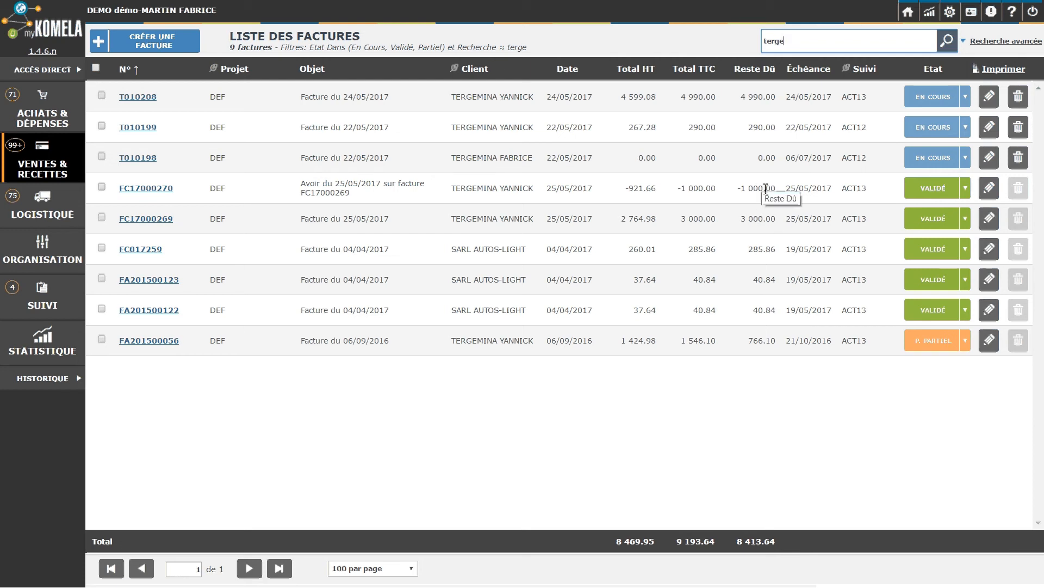
click(138, 220)
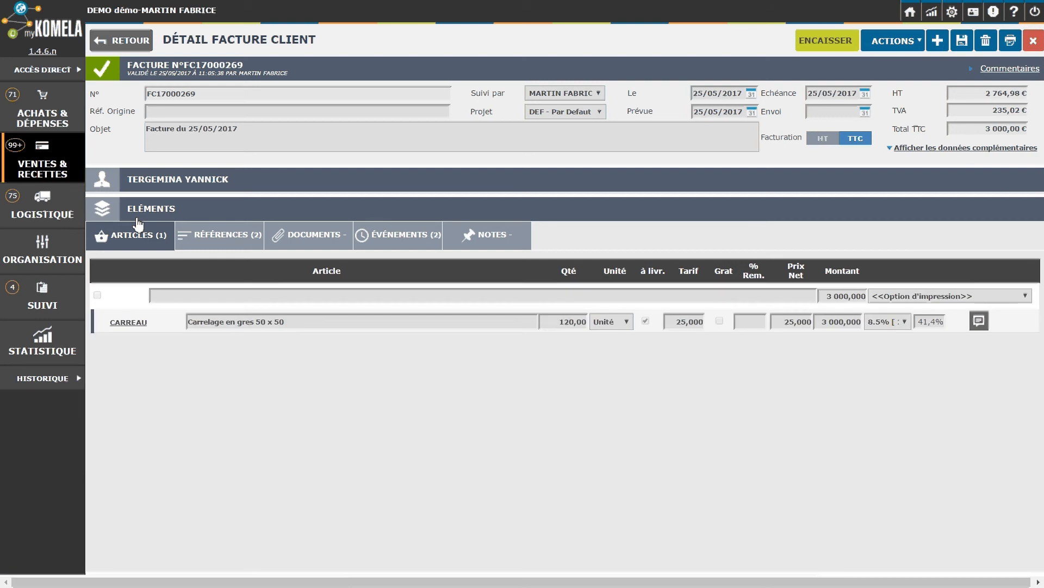
click(830, 45)
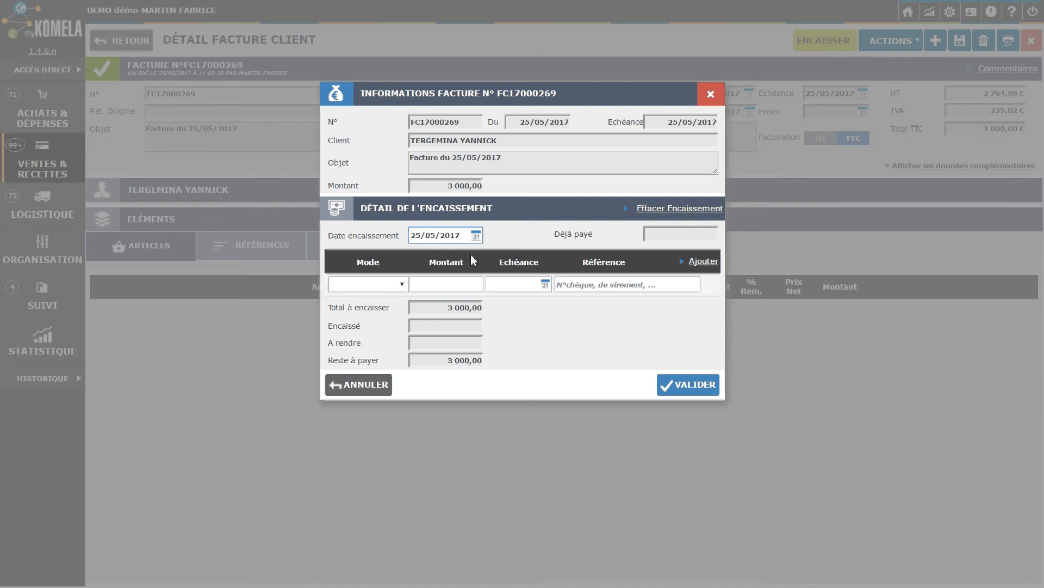
click(402, 285)
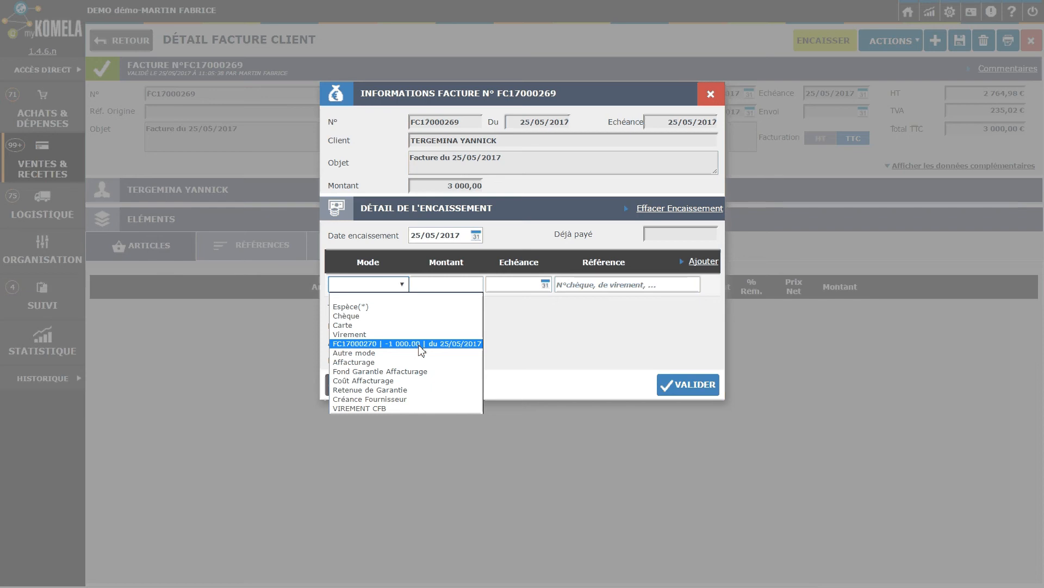
click(421, 344)
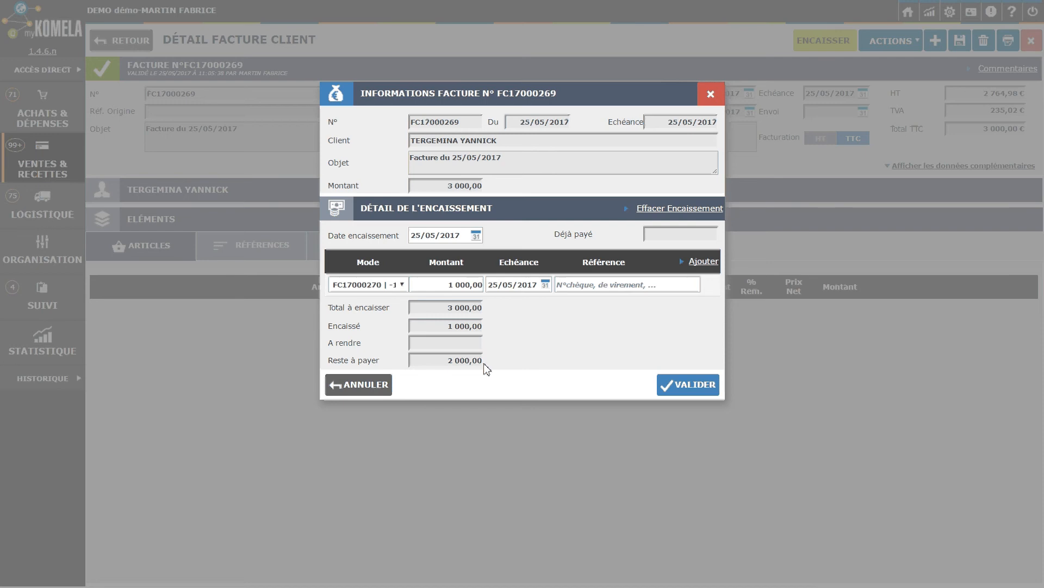
click(568, 289)
text(Av)
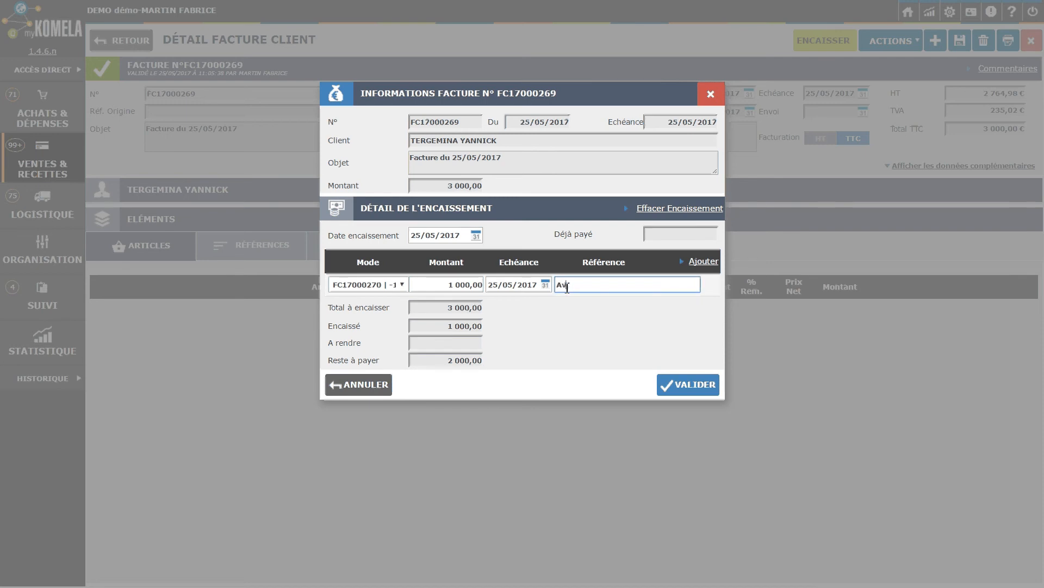
key(BackSpace)
key(BackSpace)
text(Avoir de BRICOLEX)
- Add a 2 000,00 cheque payment, reference 123456, due 25/05/2017, and validate it
click(703, 265)
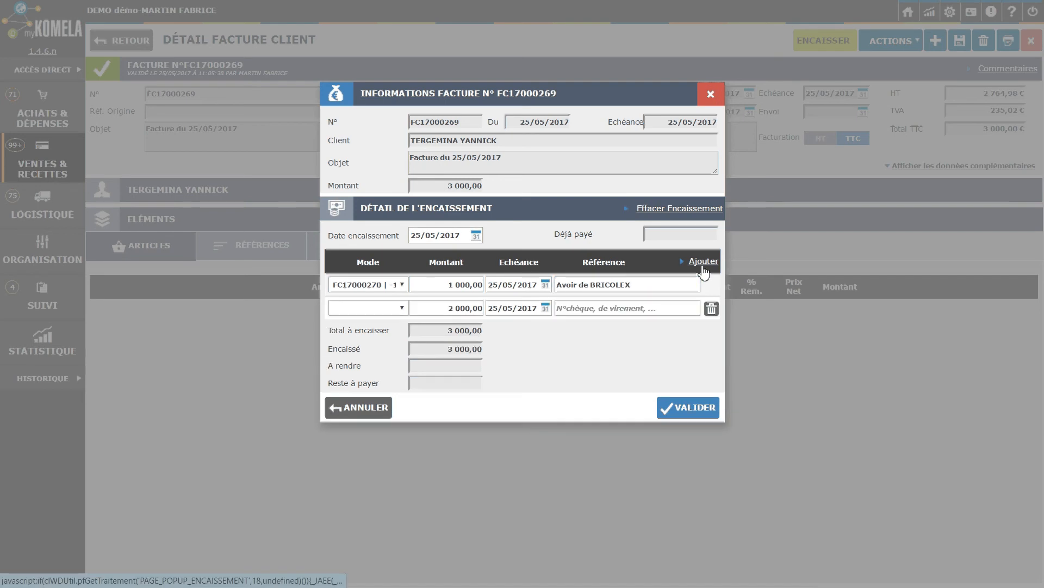
click(402, 308)
click(368, 340)
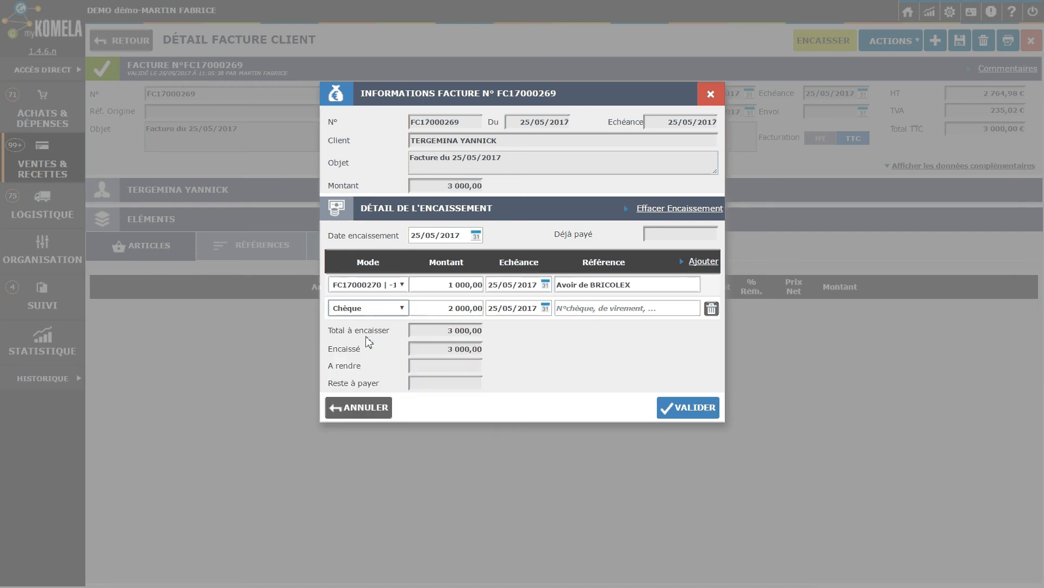
click(575, 309)
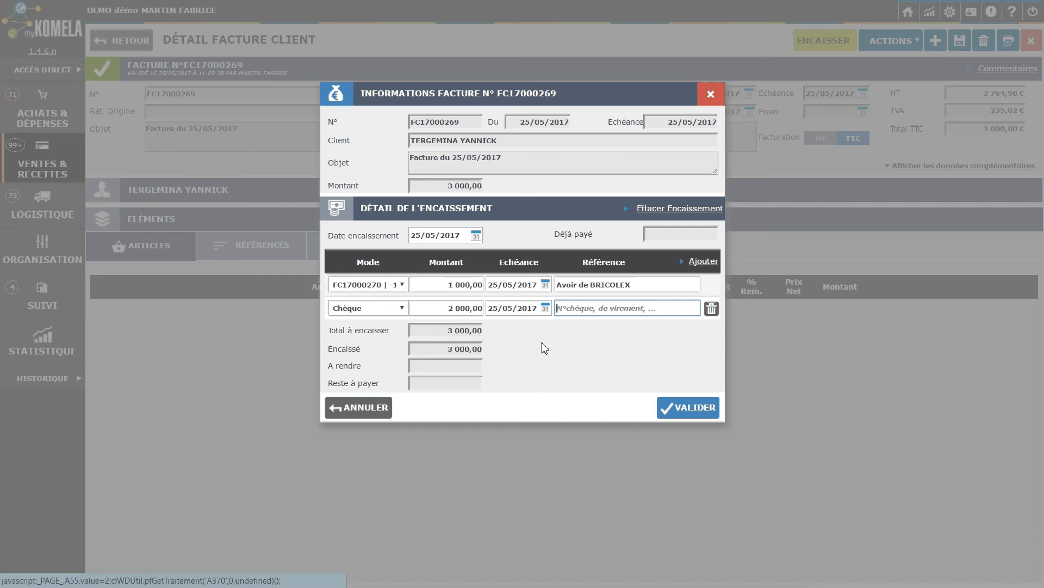
click(545, 308)
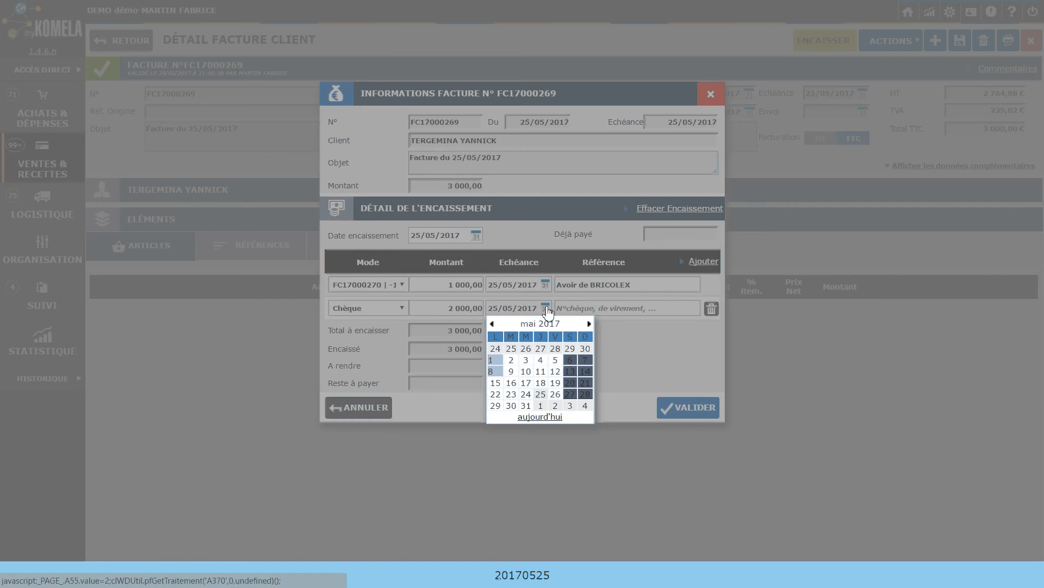
click(633, 348)
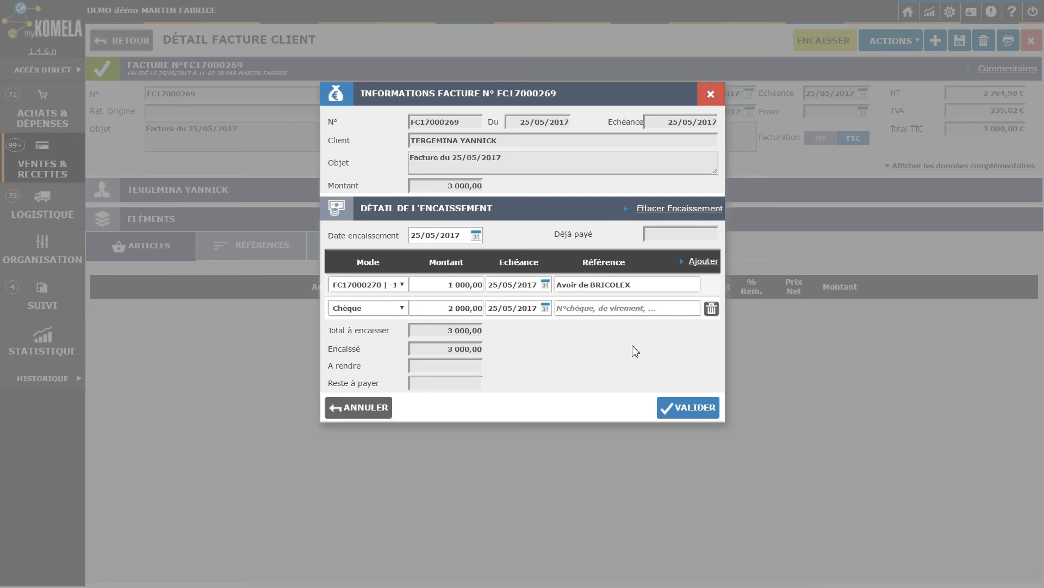
click(583, 309)
text(123456)
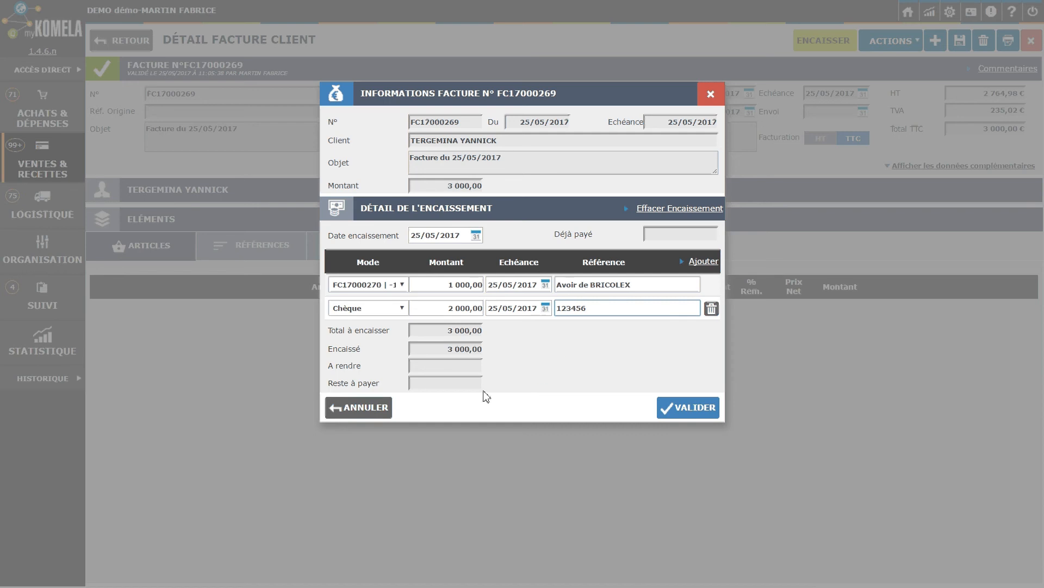
click(684, 413)
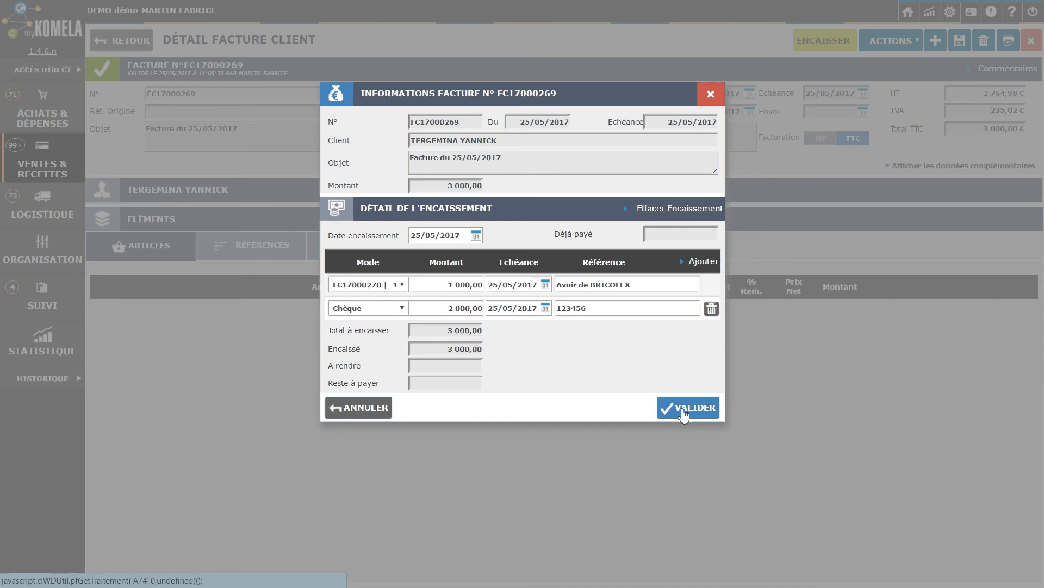
click(684, 413)
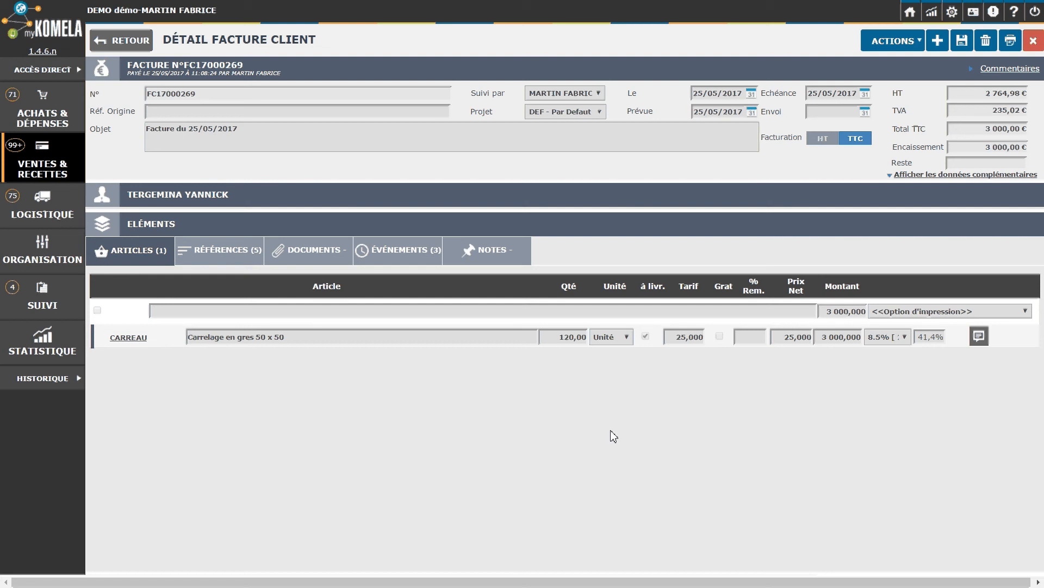
- Return to Ventes & Recettes > Facture after dismissing the out-of-sync alert, and begin a new invoice
mouse_move(75, 156)
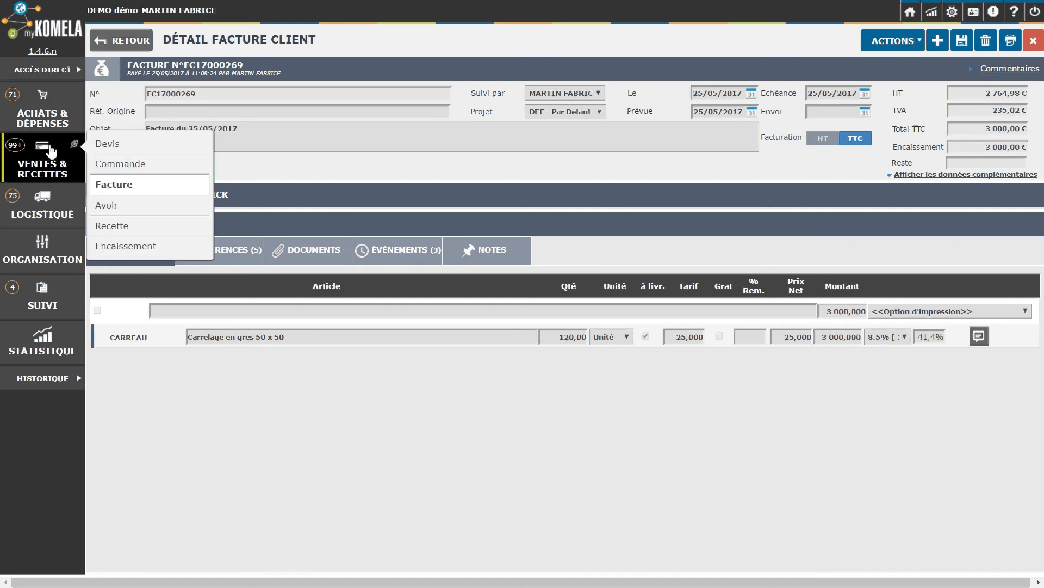
click(107, 190)
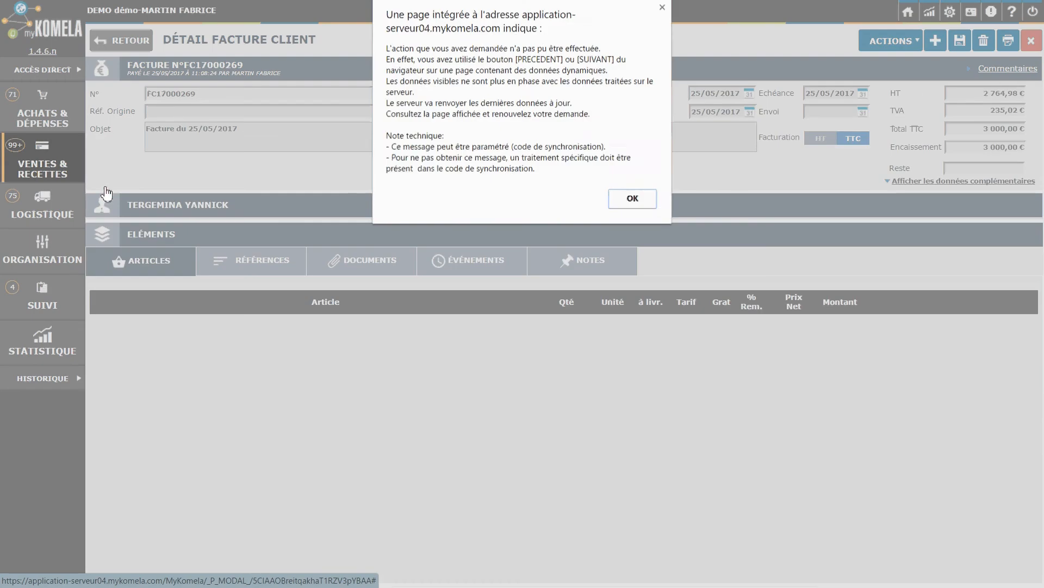
click(622, 205)
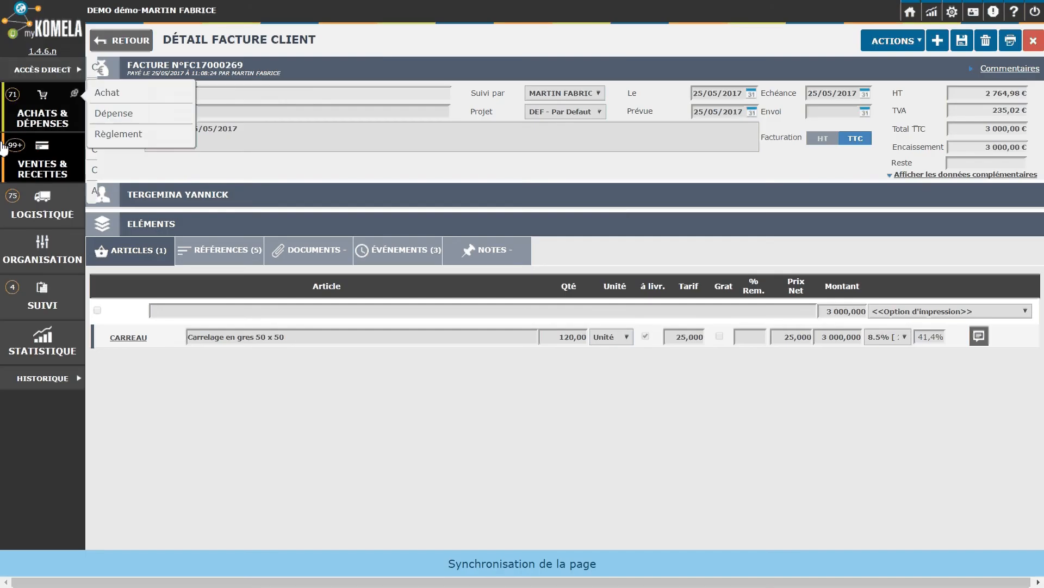
mouse_move(38, 168)
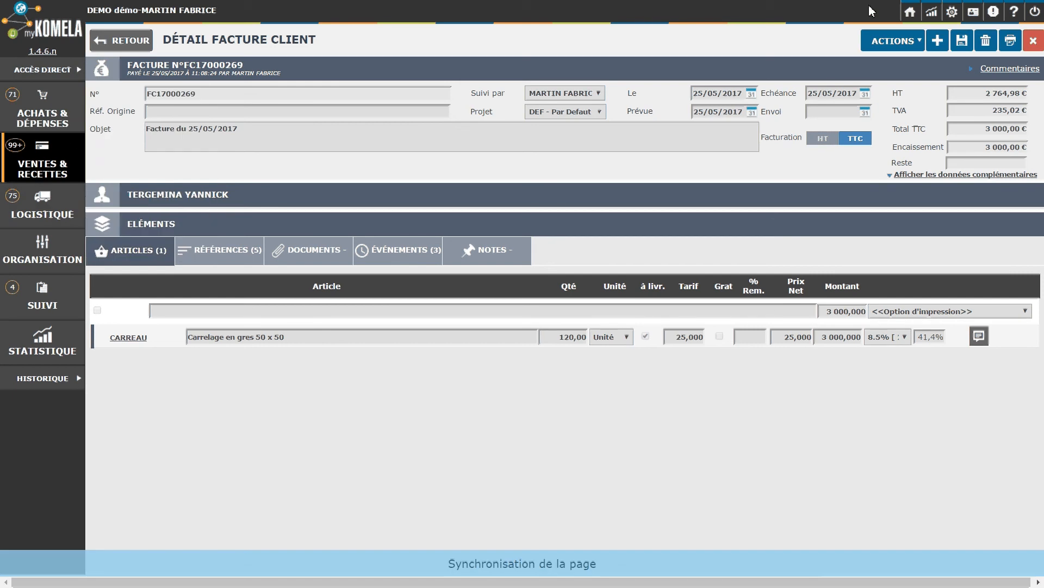
click(122, 43)
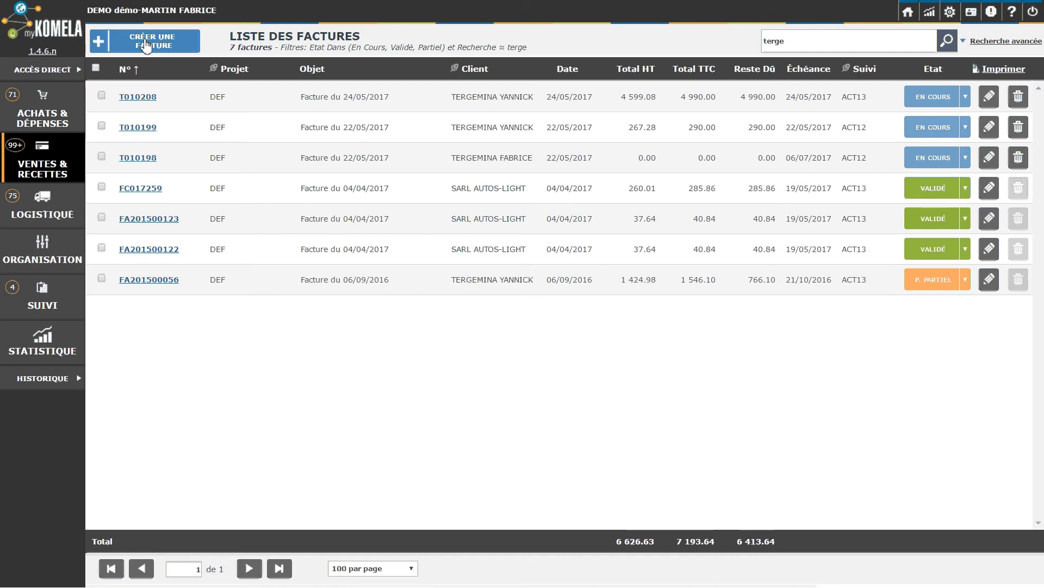
click(146, 46)
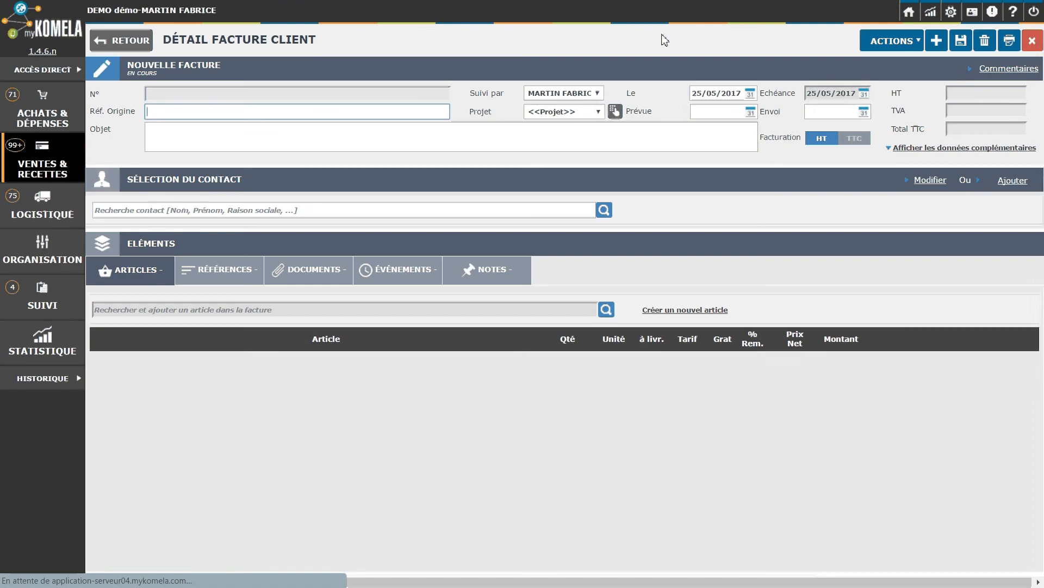
- Search contacts for 'BRICOL' and 'BRI', find no match, and show the Ajouter contact options
click(132, 213)
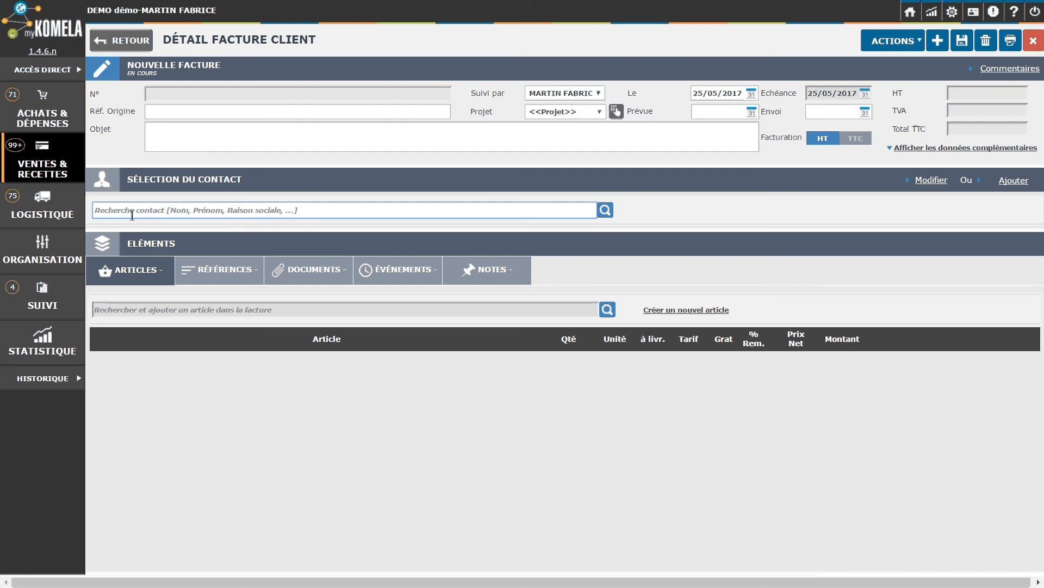
text(BRIC)
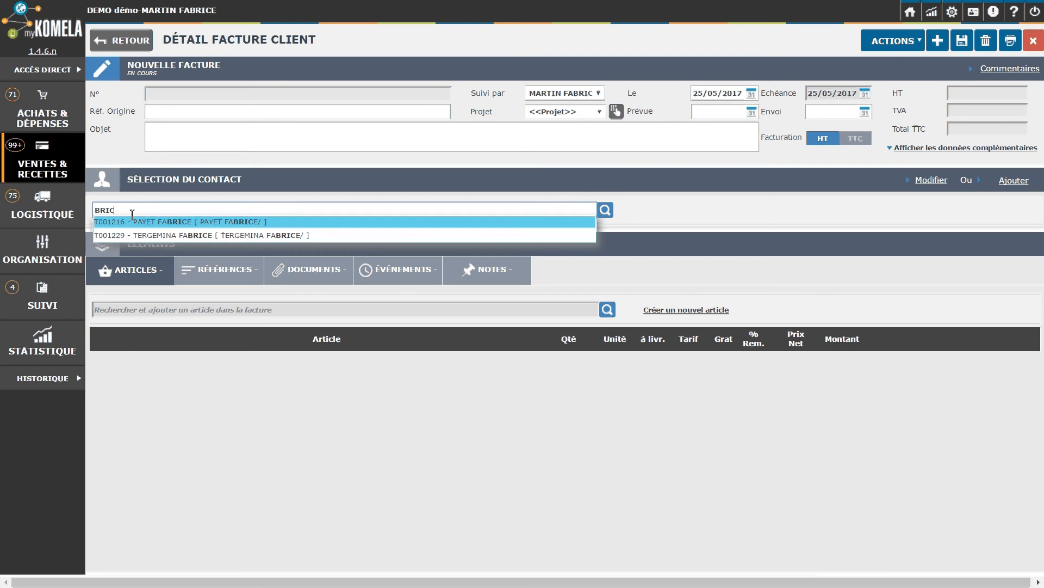
text(OL)
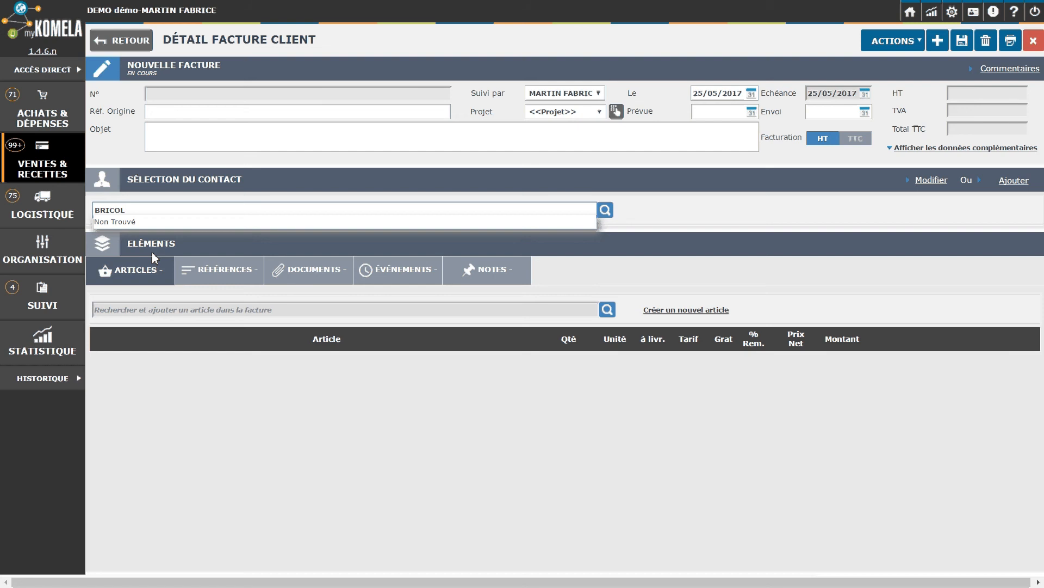
key(BackSpace)
key(BackSpace)
key(BackSpace)
key(BackSpace)
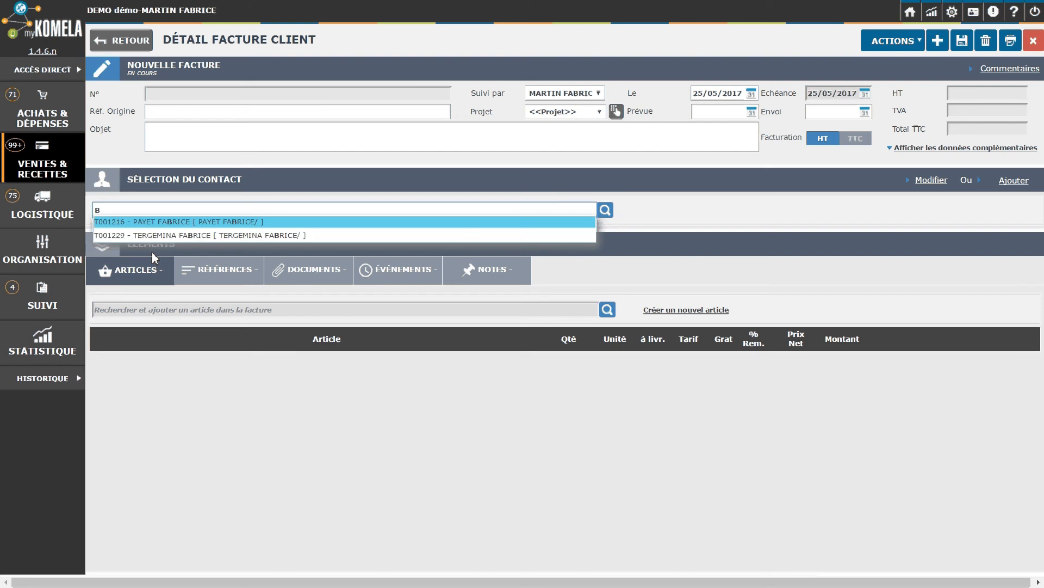
key(BackSpace)
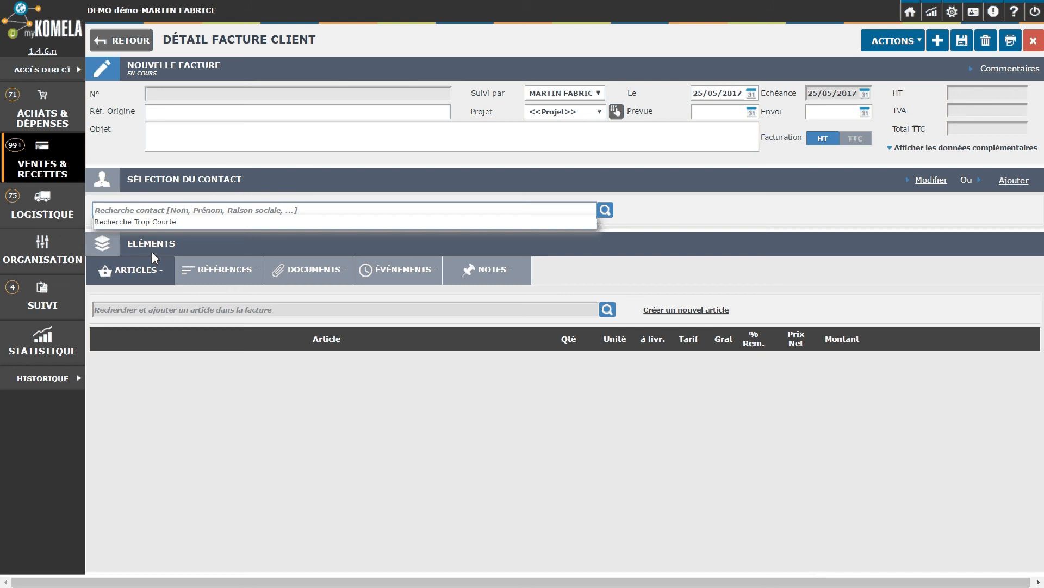
text(BRI)
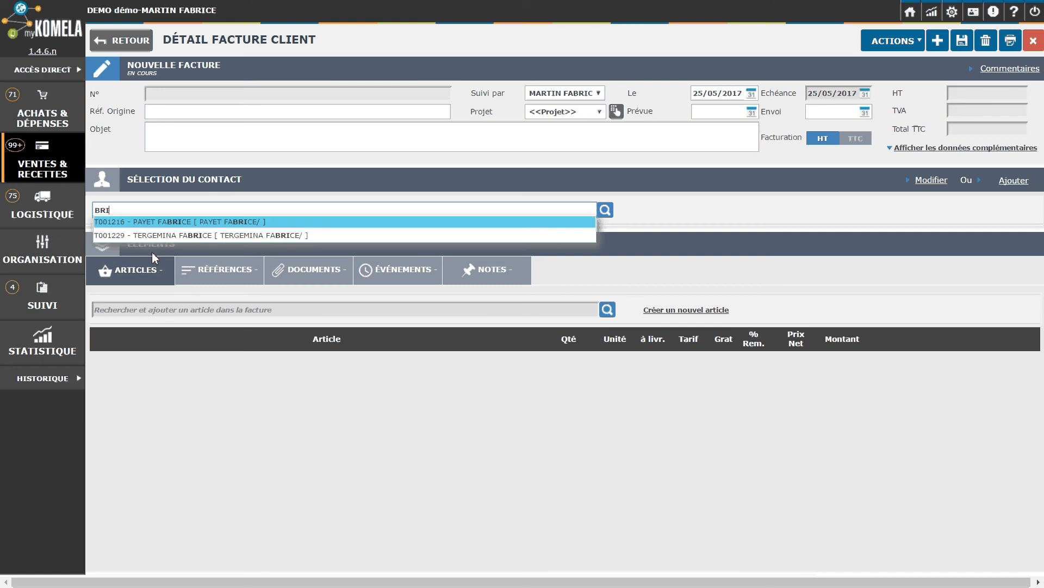
key(BackSpace)
key(BackSpace)
key(BackSpace)
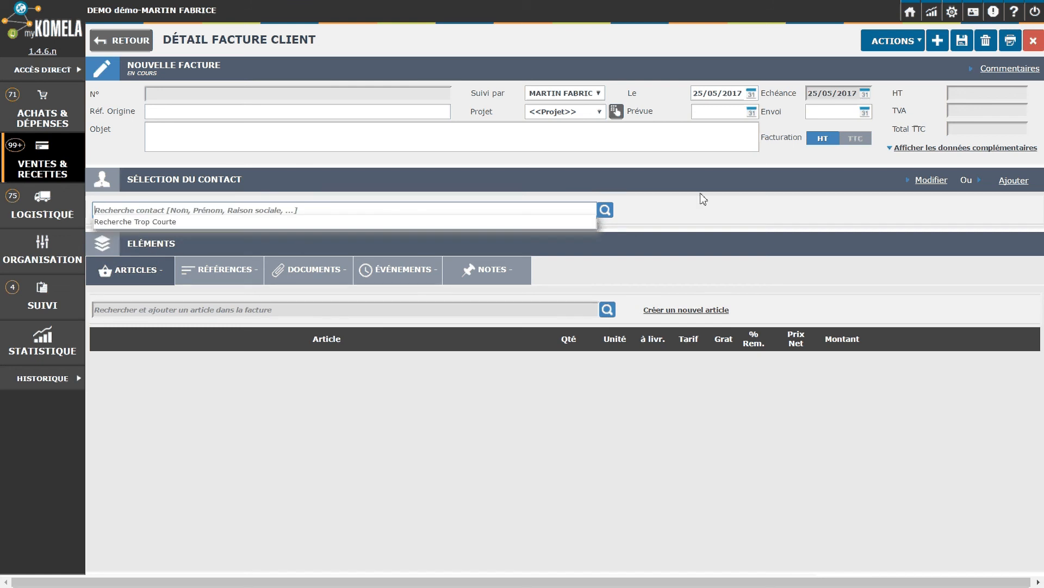
click(722, 211)
mouse_move(1018, 179)
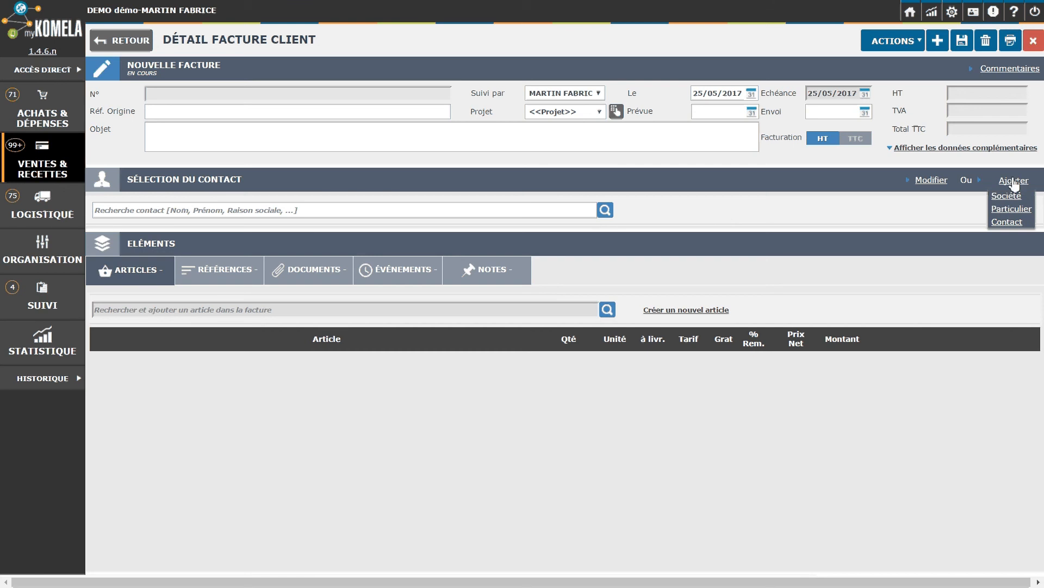
- Create the company client BRICOLEX with the contact person's name and save it onto the invoice
click(1007, 197)
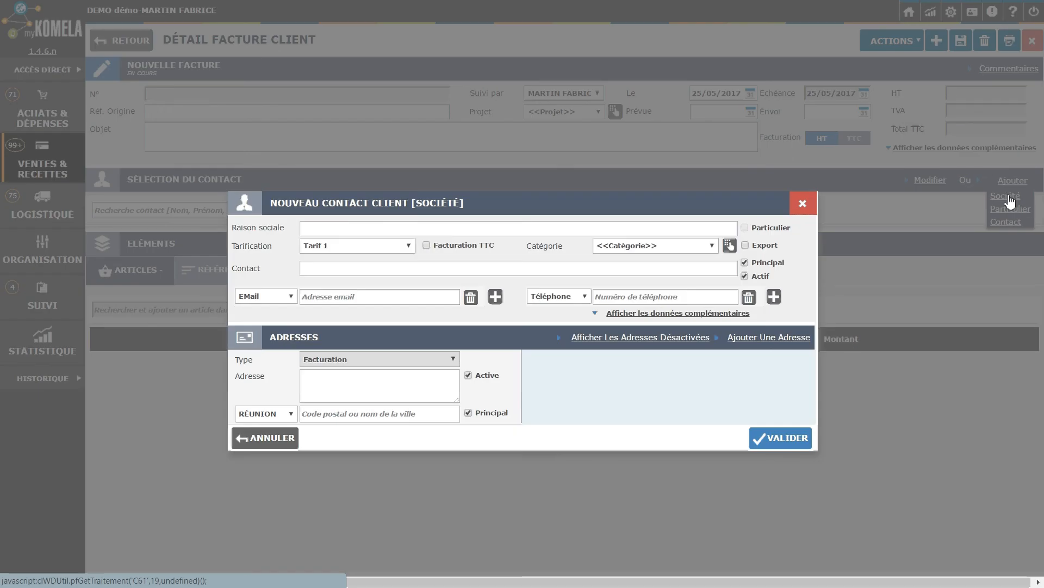
click(338, 234)
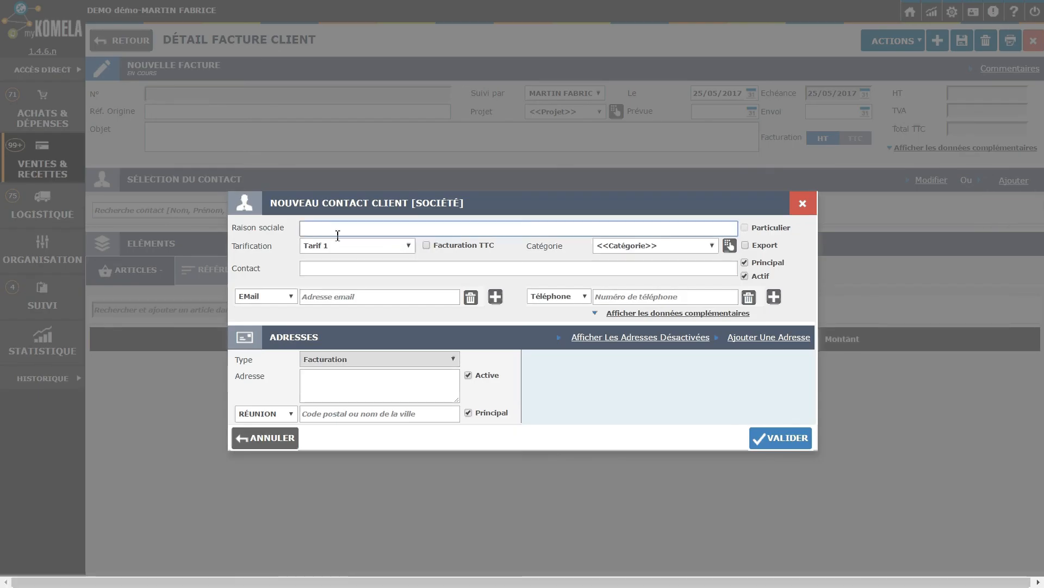
key(Caps_Lock)
text(BRICOL)
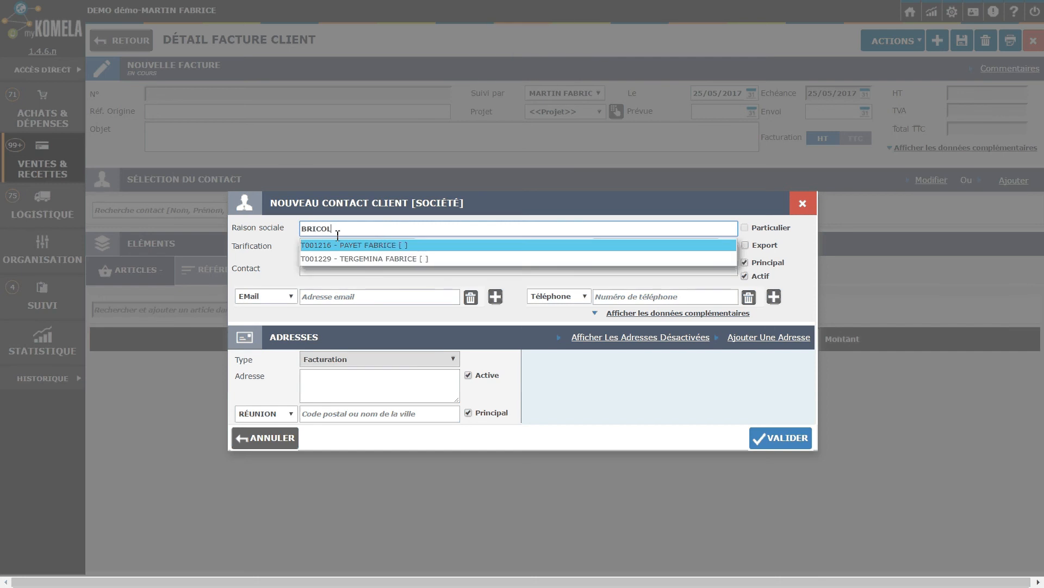
text(EX)
key(Tab)
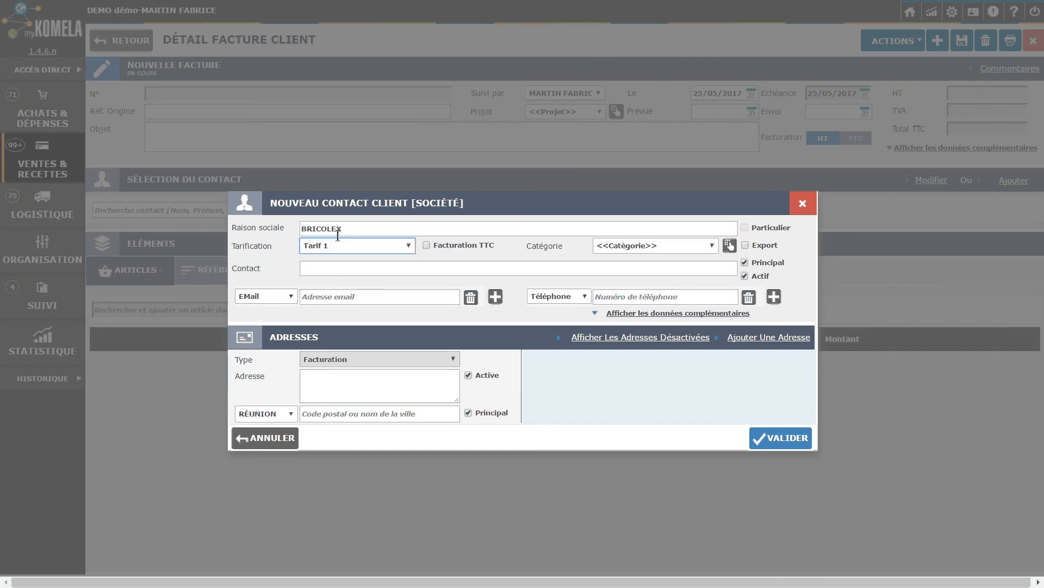
click(328, 272)
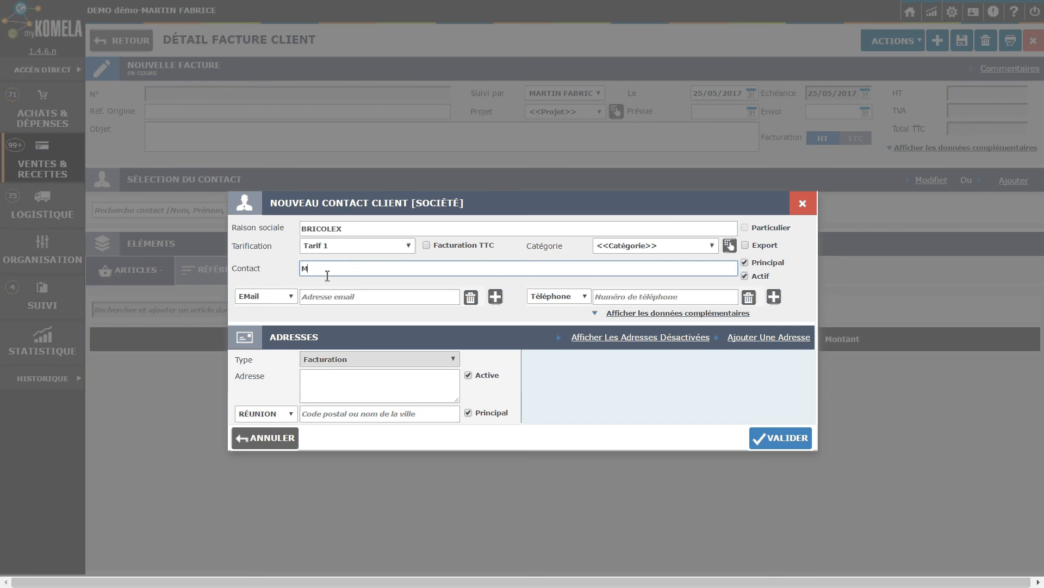
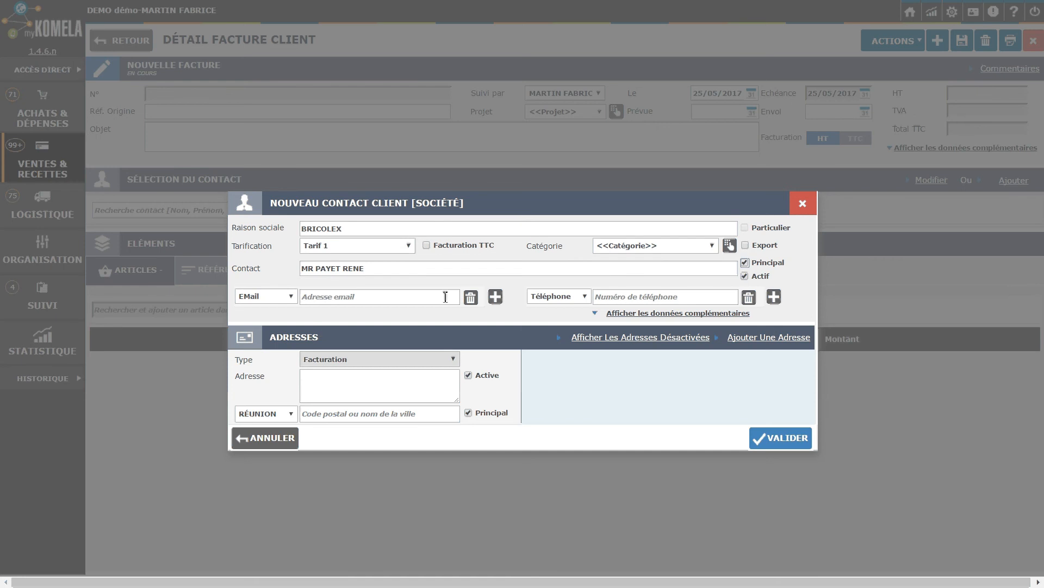
click(324, 294)
click(322, 377)
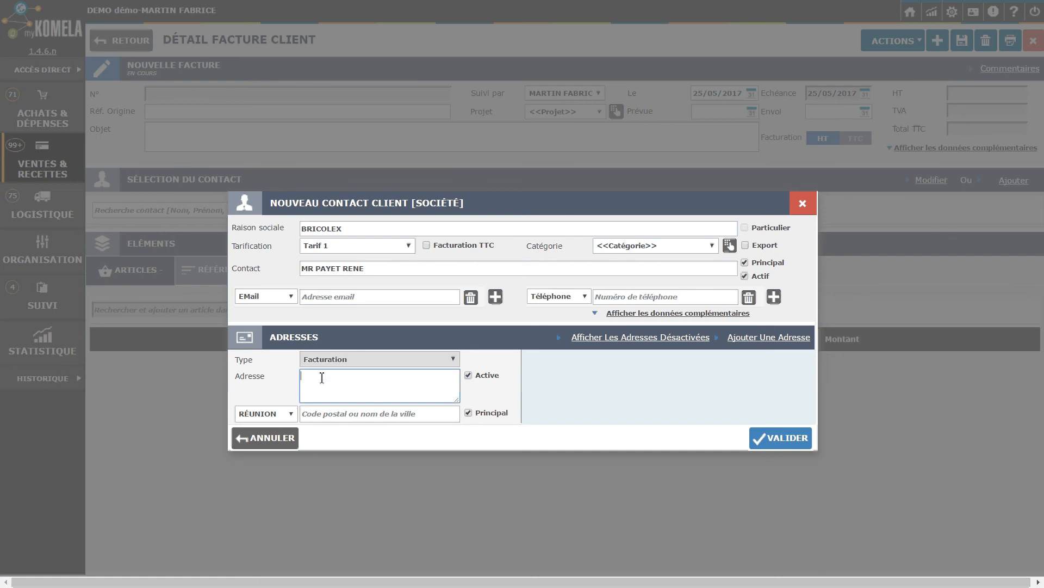
click(772, 445)
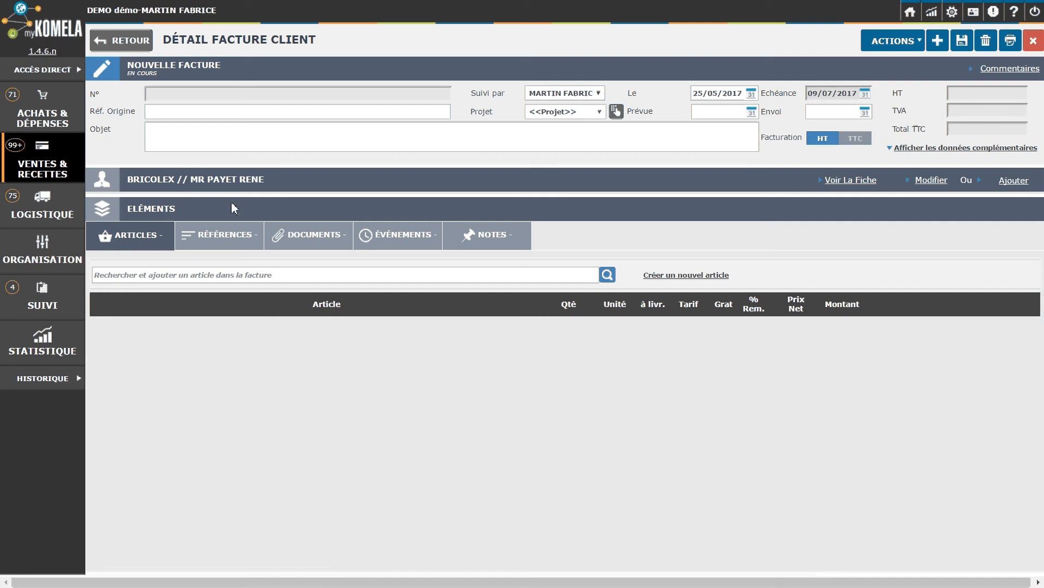
- Search for CARREA and add the CARREAU tile article (Carrelage en gres 50 x 50) to the invoice
click(112, 275)
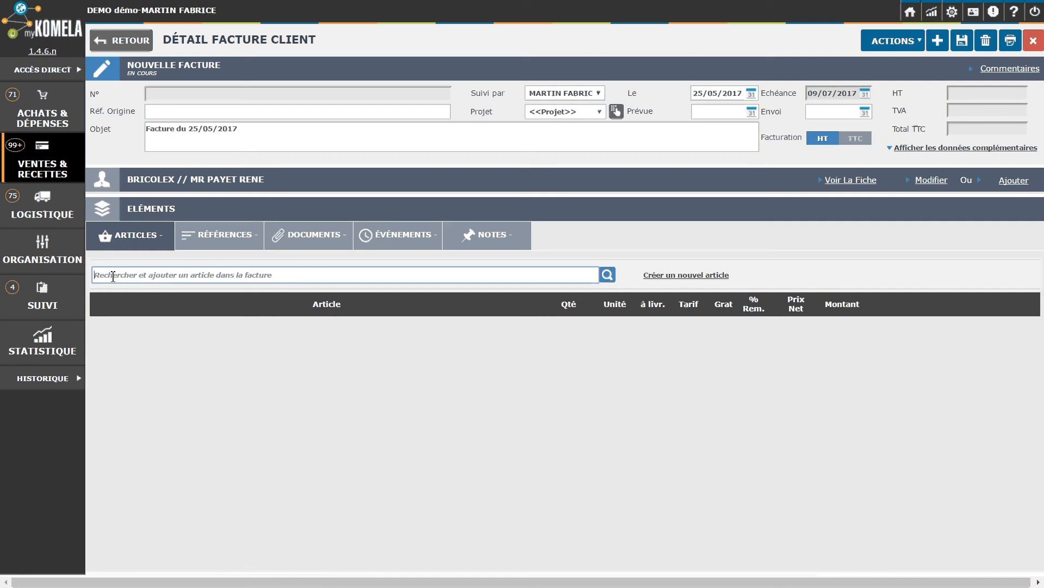
text(CARREA)
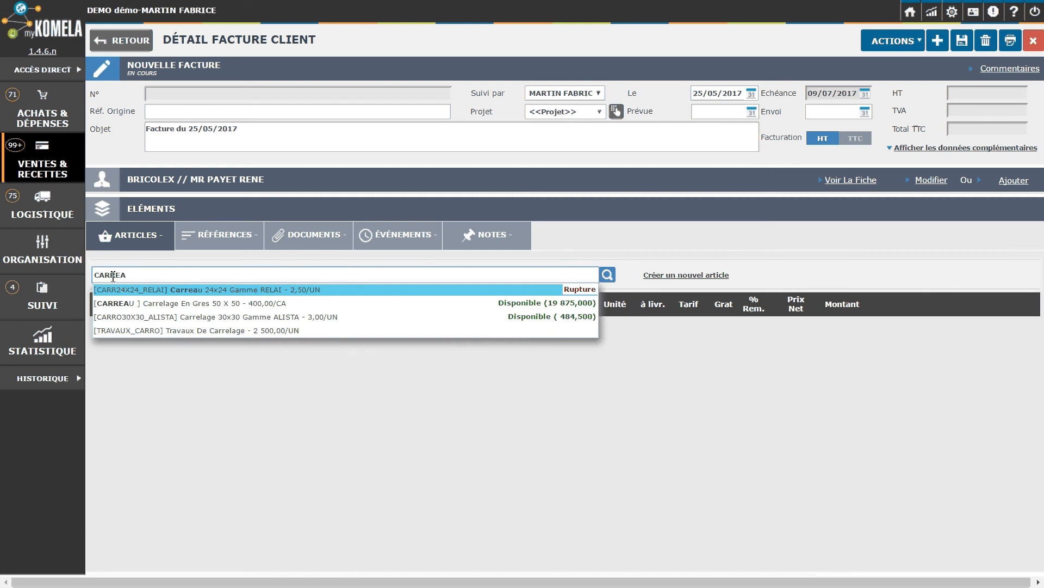
click(182, 304)
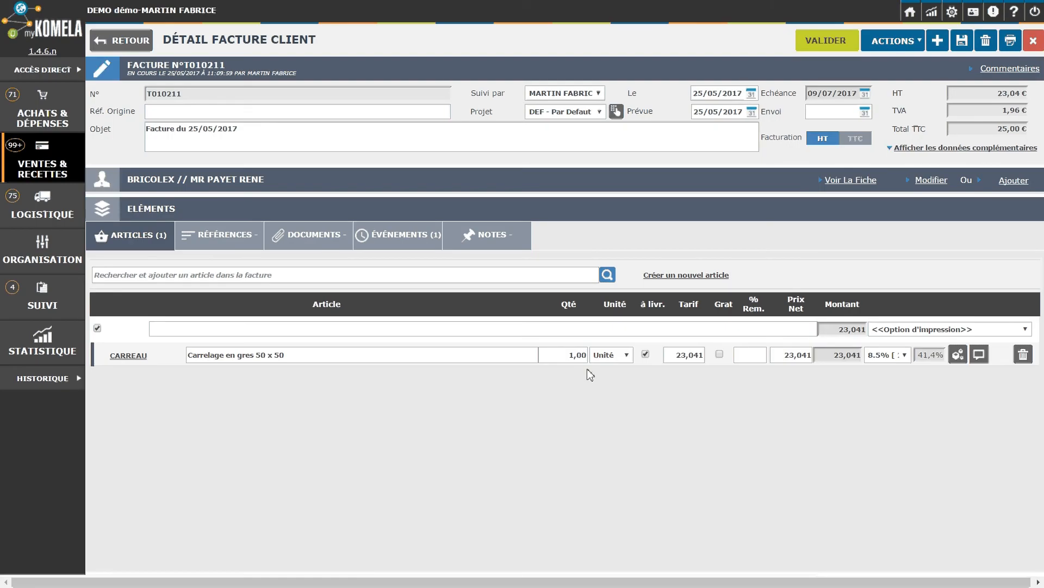
- Set the tile line to quantity 40 at unit price 23,042, totalling 1 000,02 € TTC
click(576, 355)
text(40)
key(Tab)
click(573, 356)
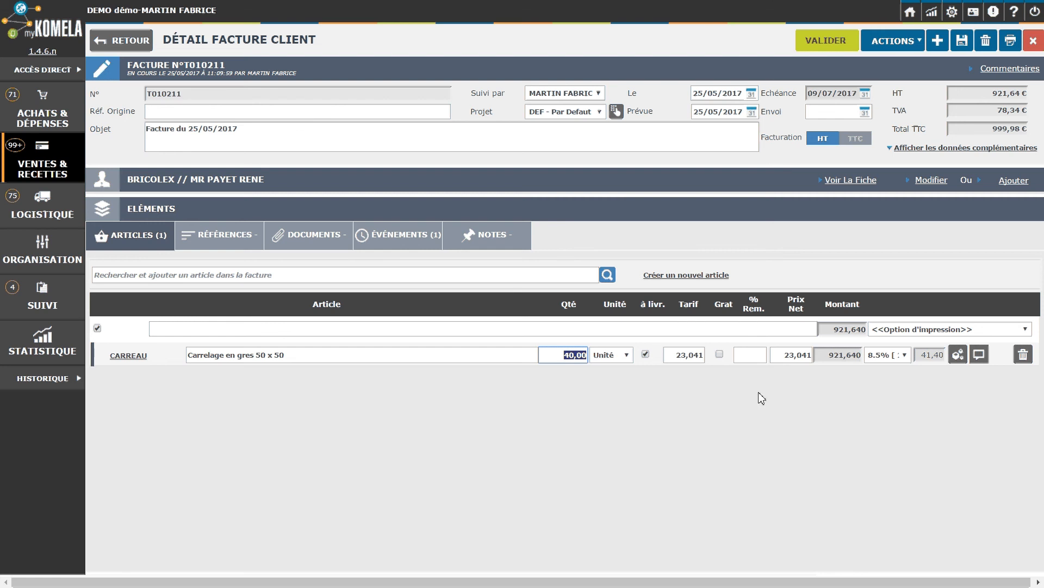
click(683, 356)
text(23,042)
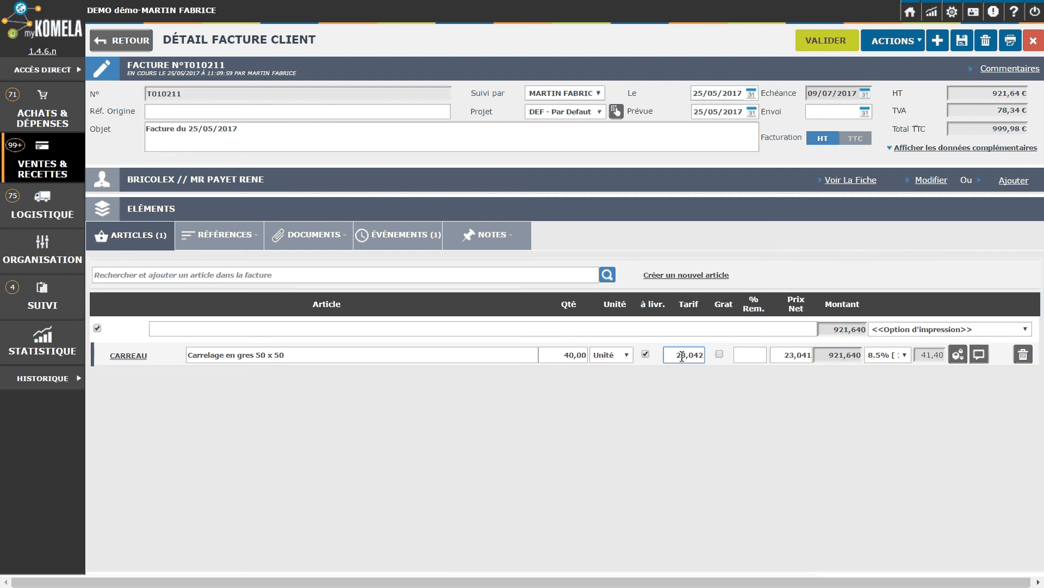
key(Tab)
- Validate the invoice as FC17000271 and record a 1 000,02 € payment by Virement (bank transfer)
click(813, 45)
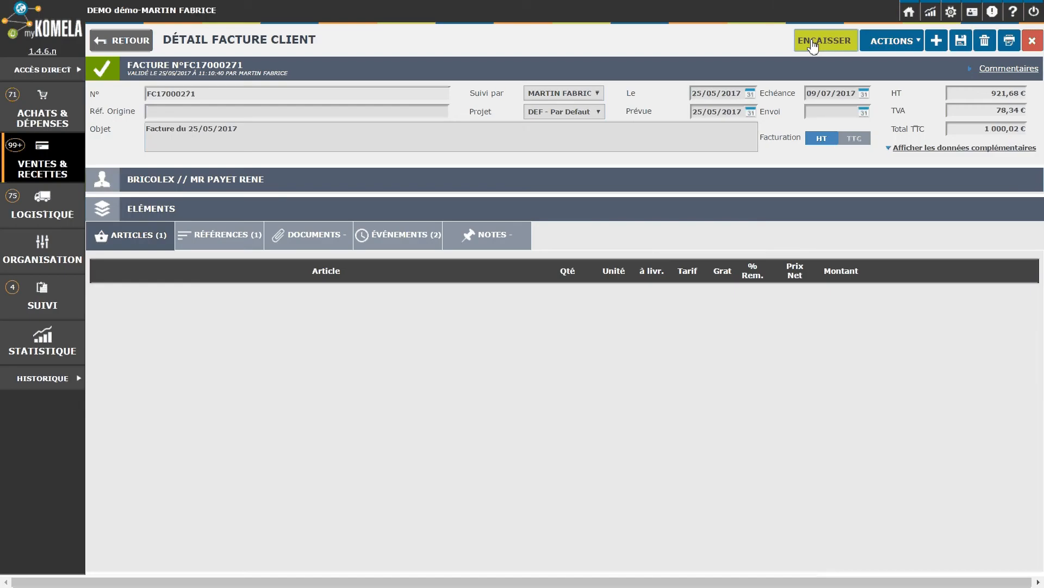
click(813, 45)
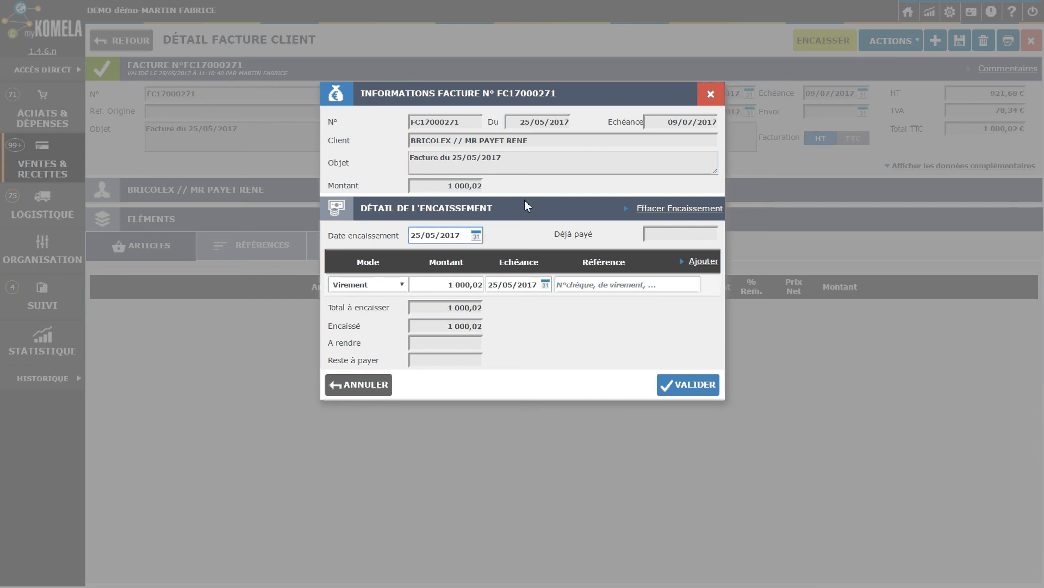
click(402, 285)
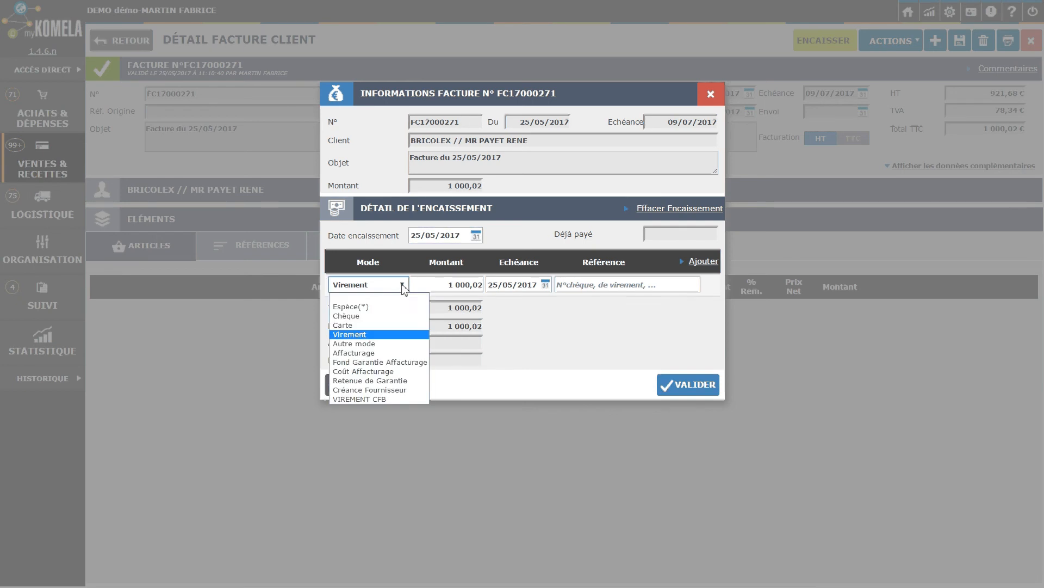
click(353, 334)
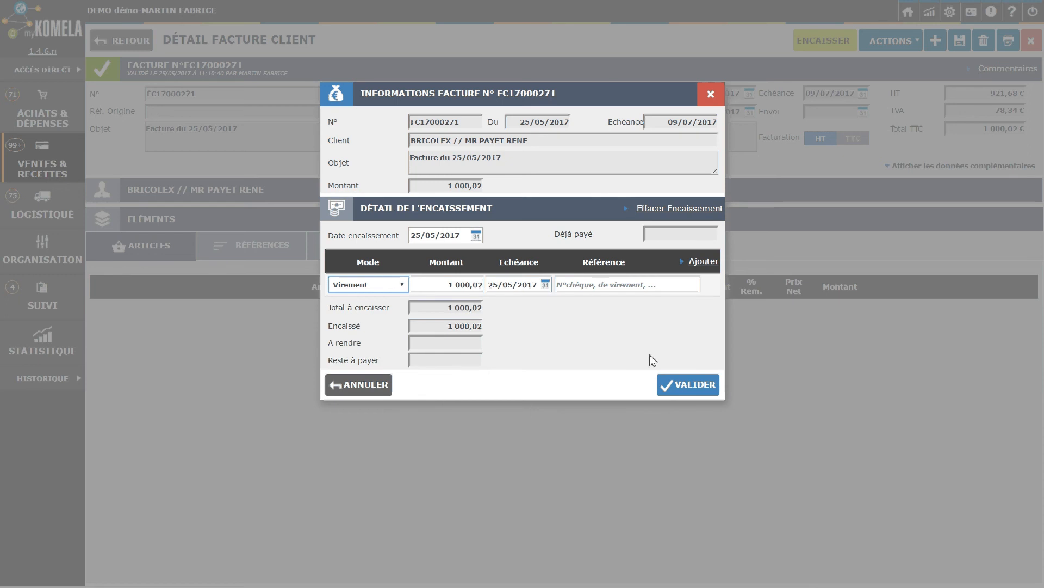
click(402, 285)
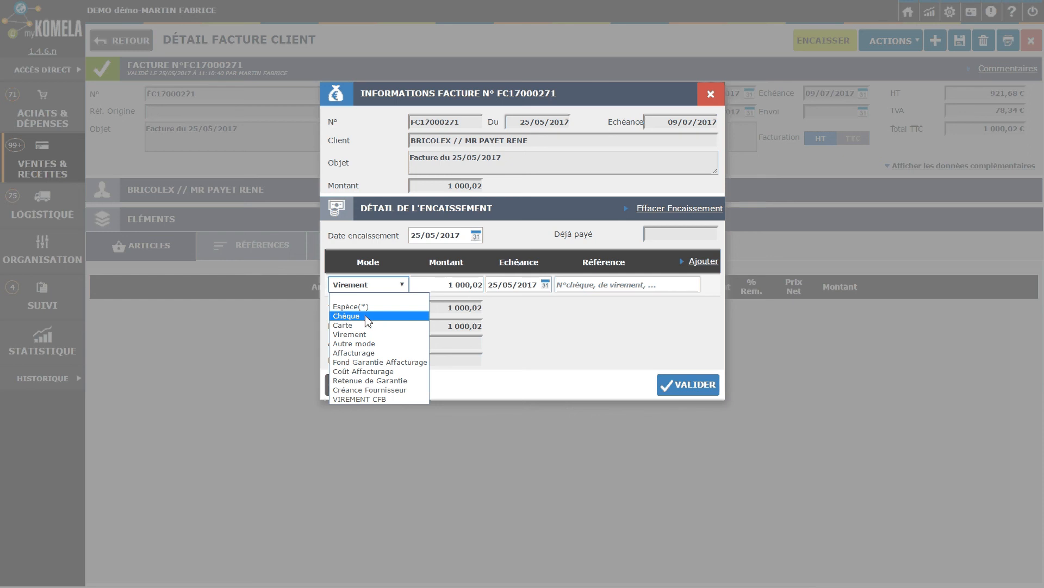
click(539, 342)
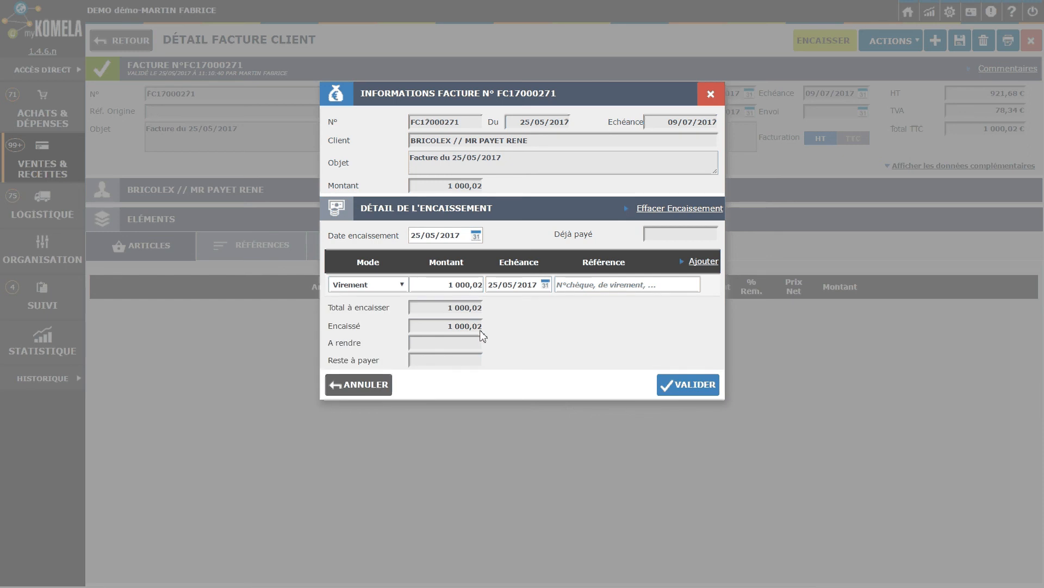
click(678, 386)
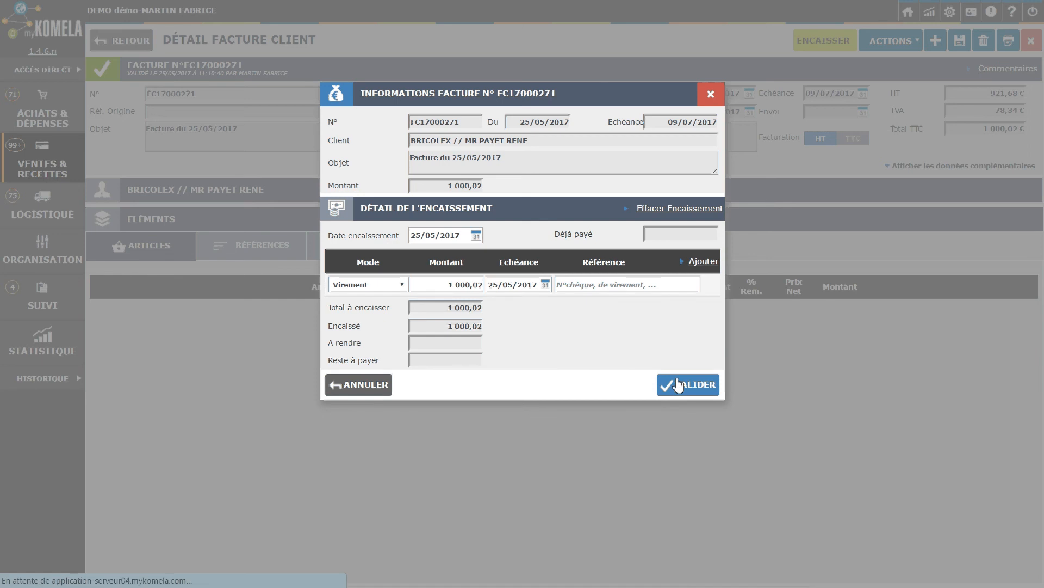